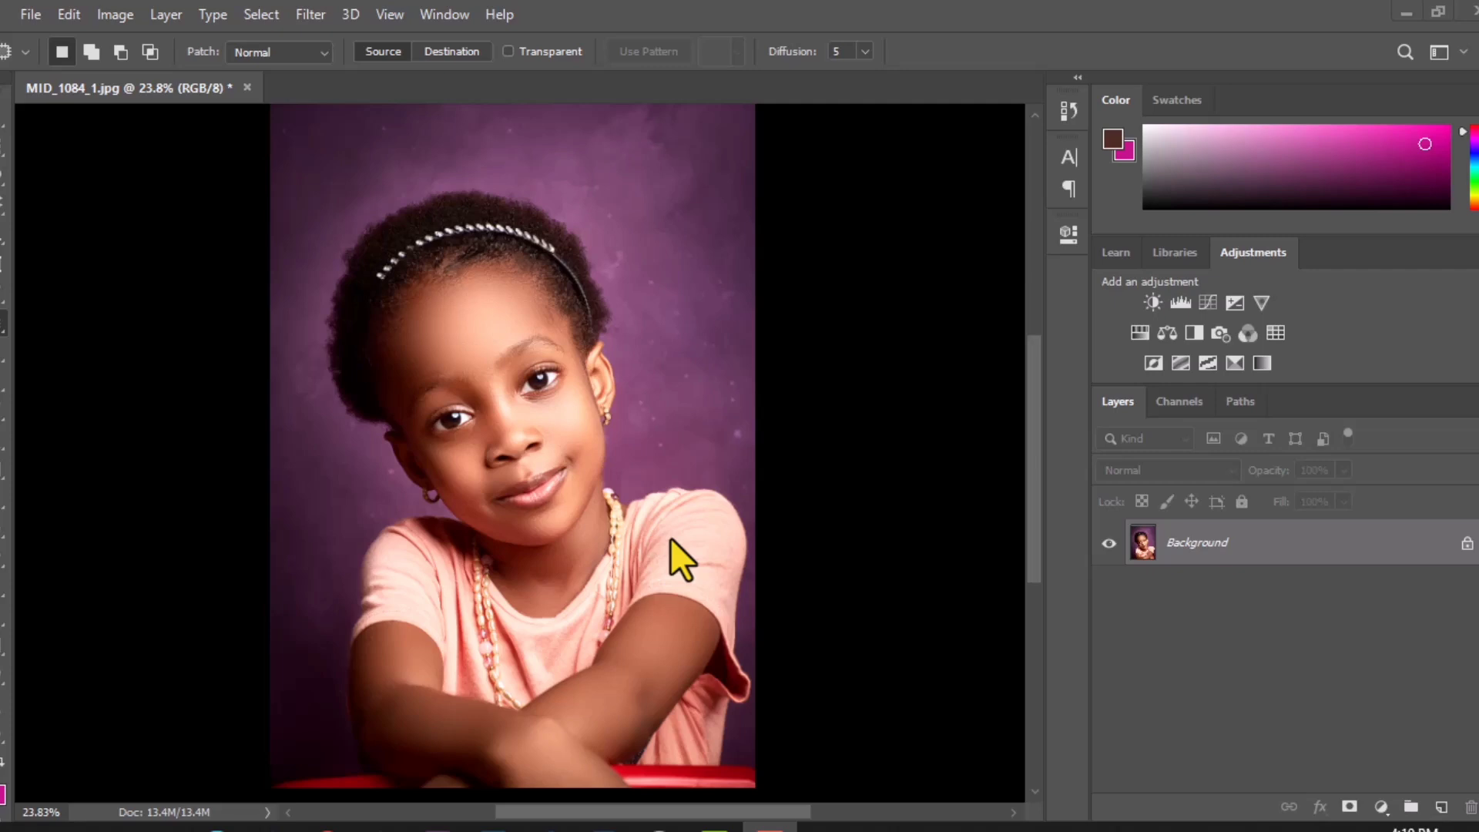
Step: Add a Channel Mixer adjustment layer above the Background layer and close its settings without changing them
click(1381, 807)
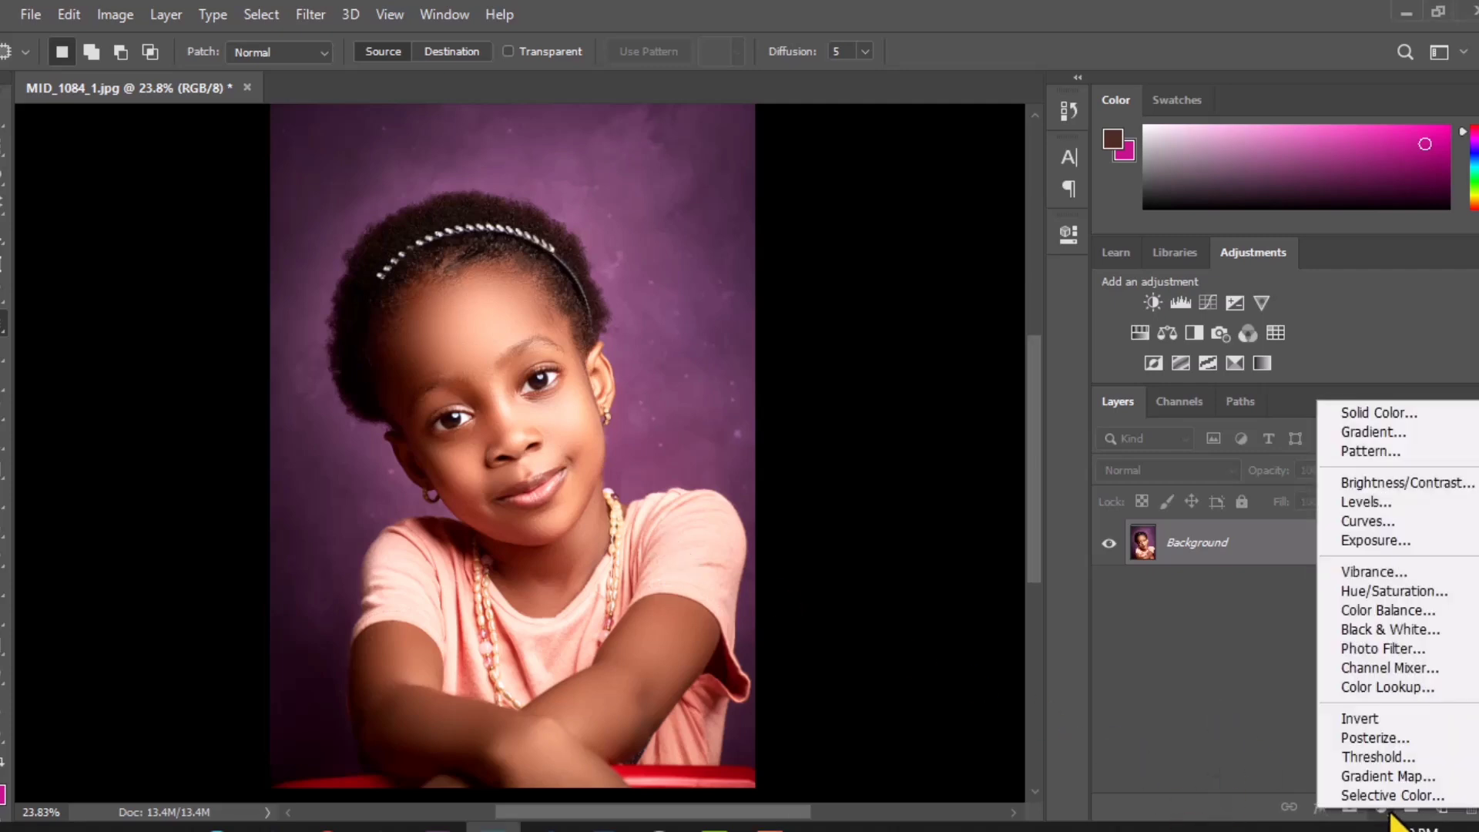
click(1397, 669)
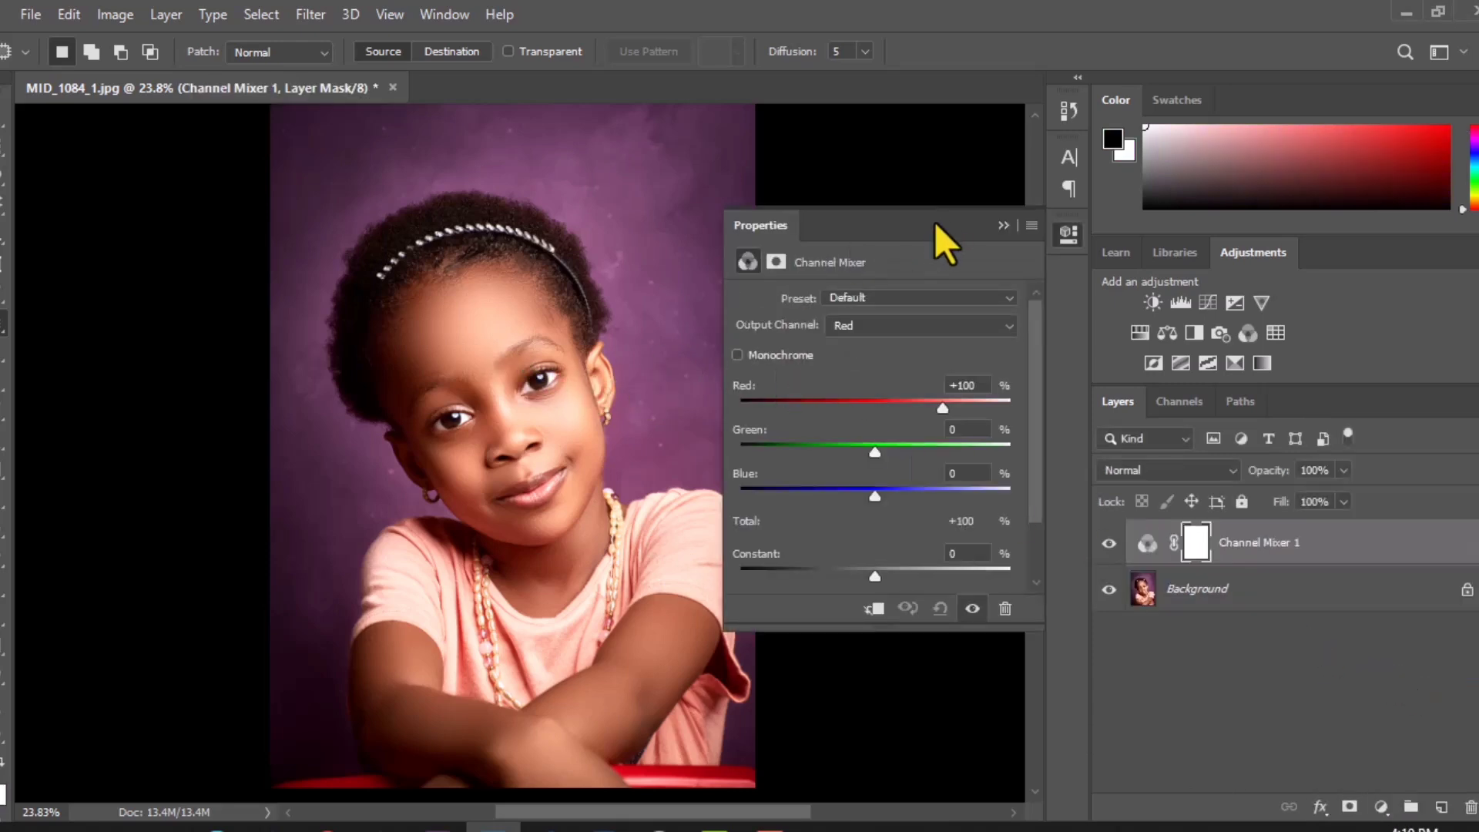
drag(932, 223, 1023, 35)
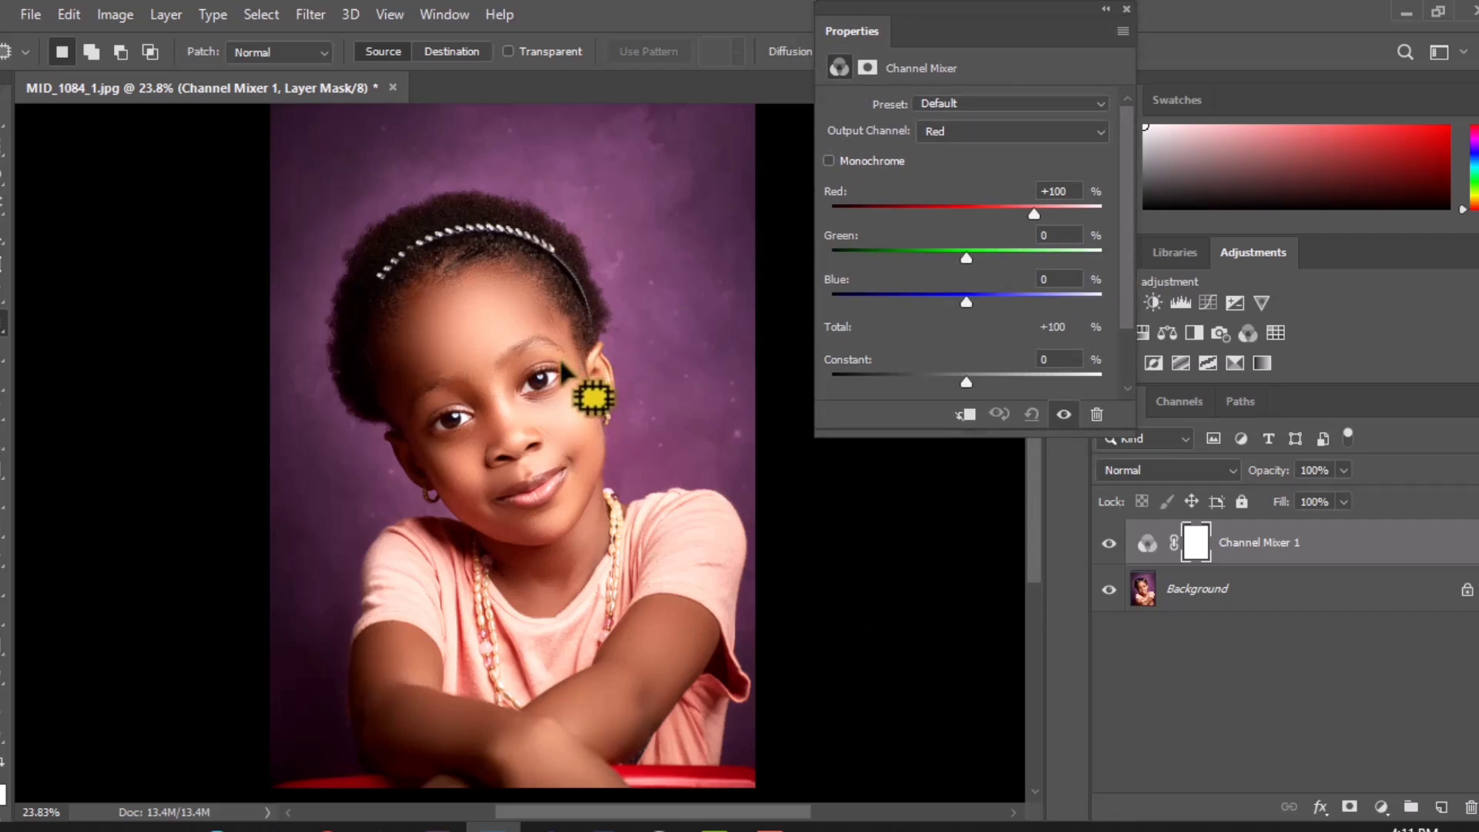
scroll(563, 369, down, 1)
scroll(563, 368, up, 1)
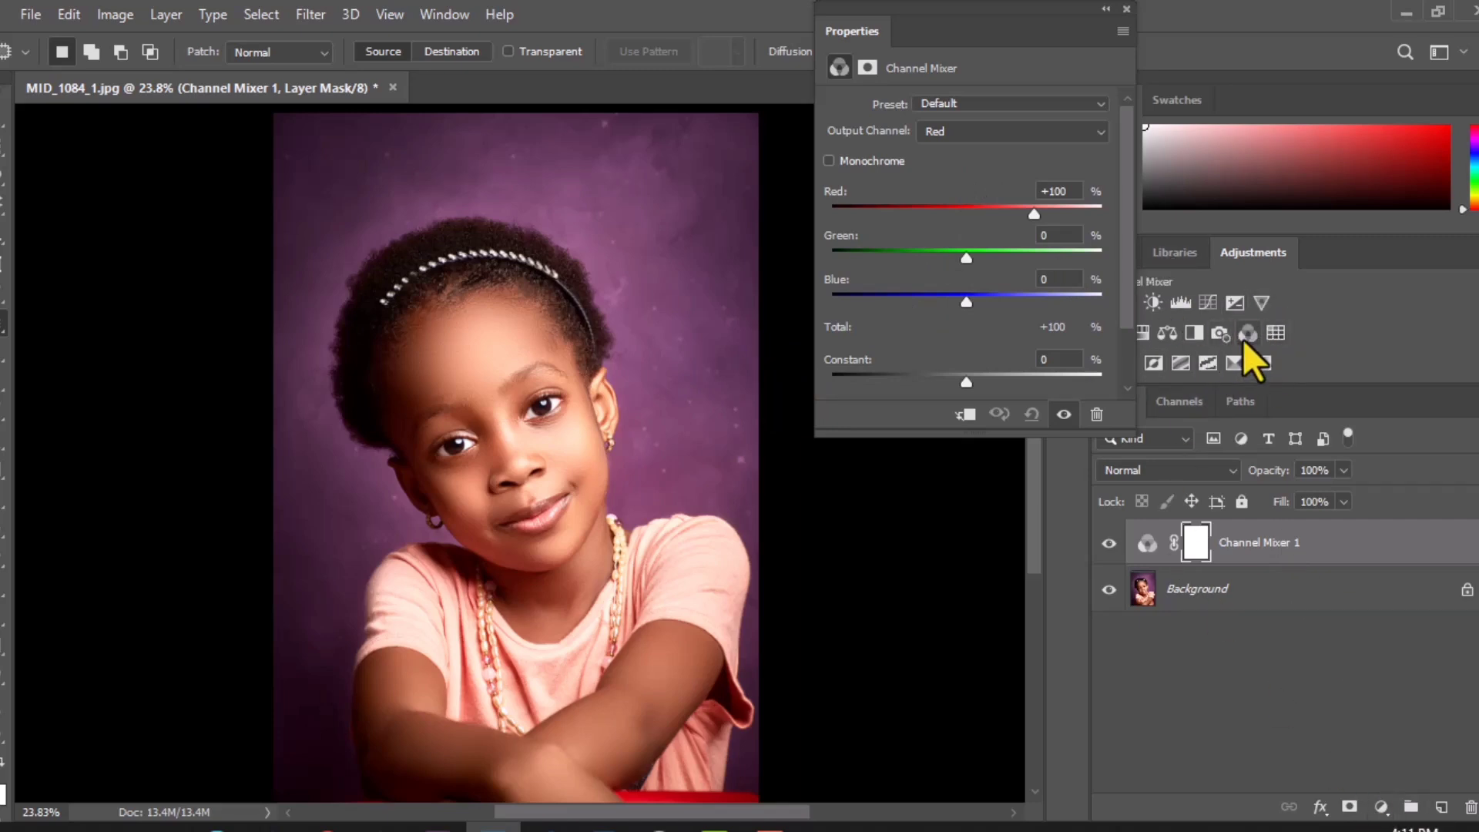
drag(984, 12, 854, 12)
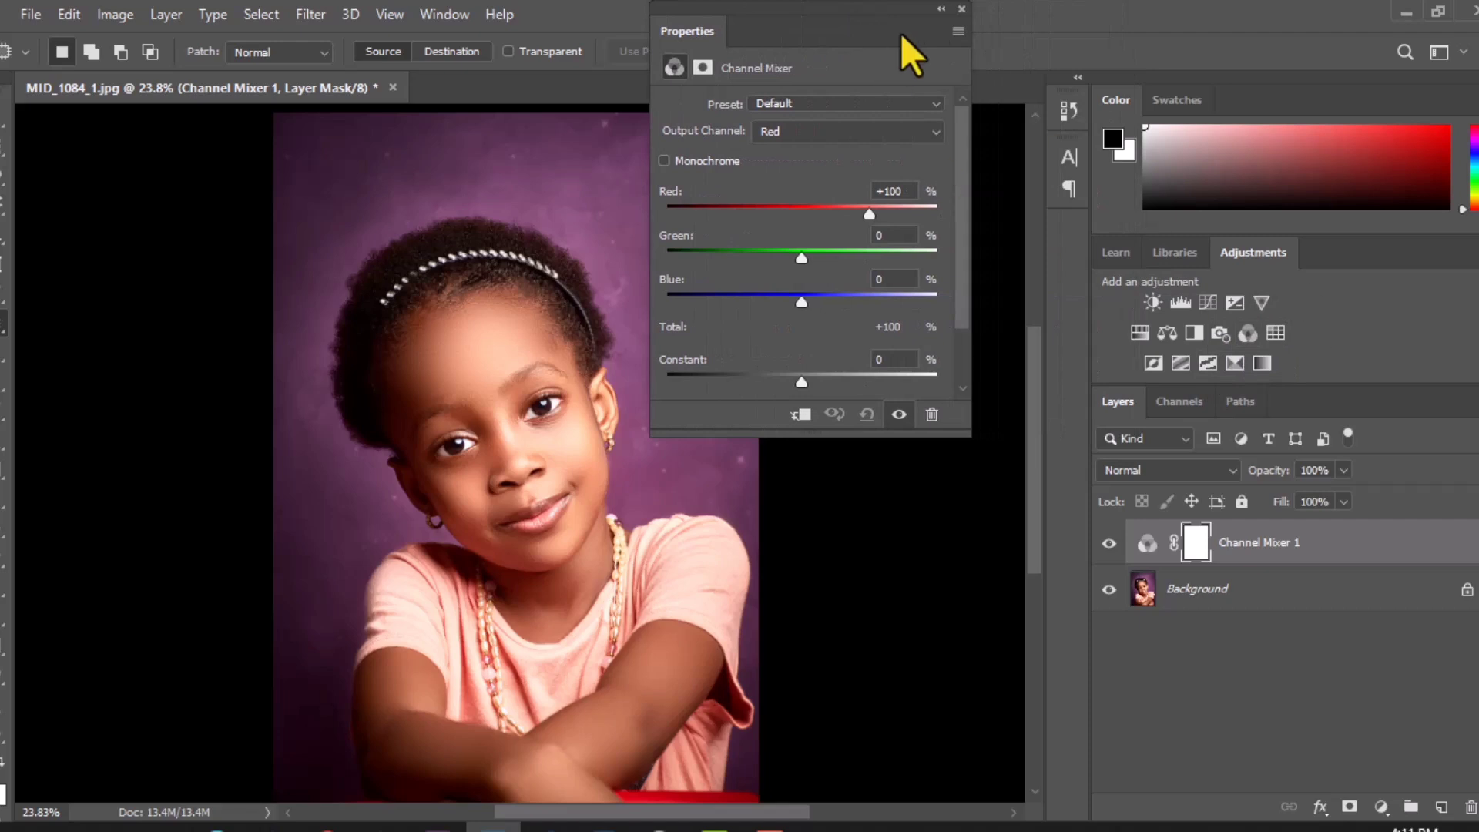
click(961, 9)
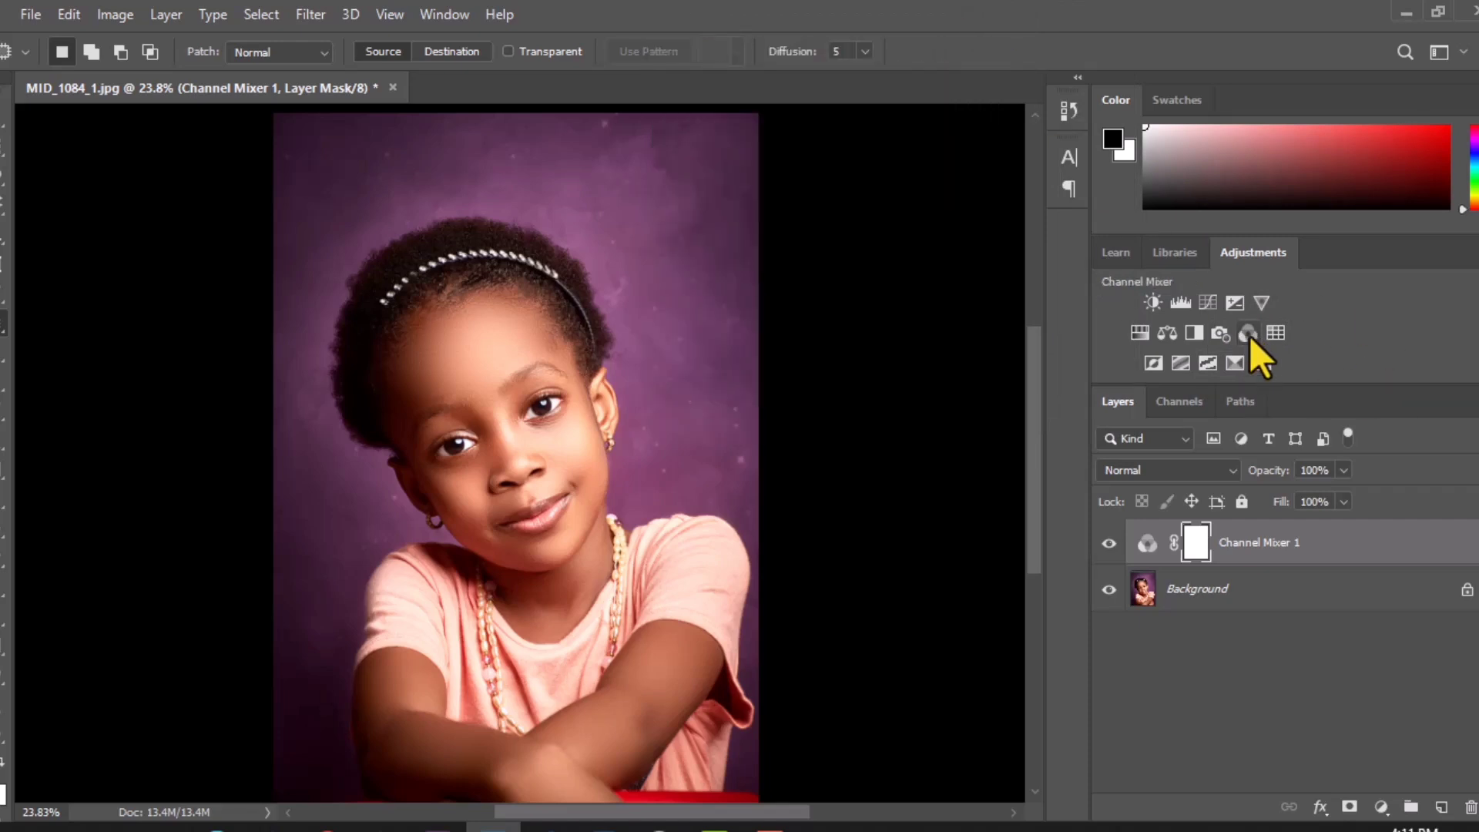
Step: Add a second Channel Mixer adjustment layer above the first one and place its settings beside the portrait
click(1125, 256)
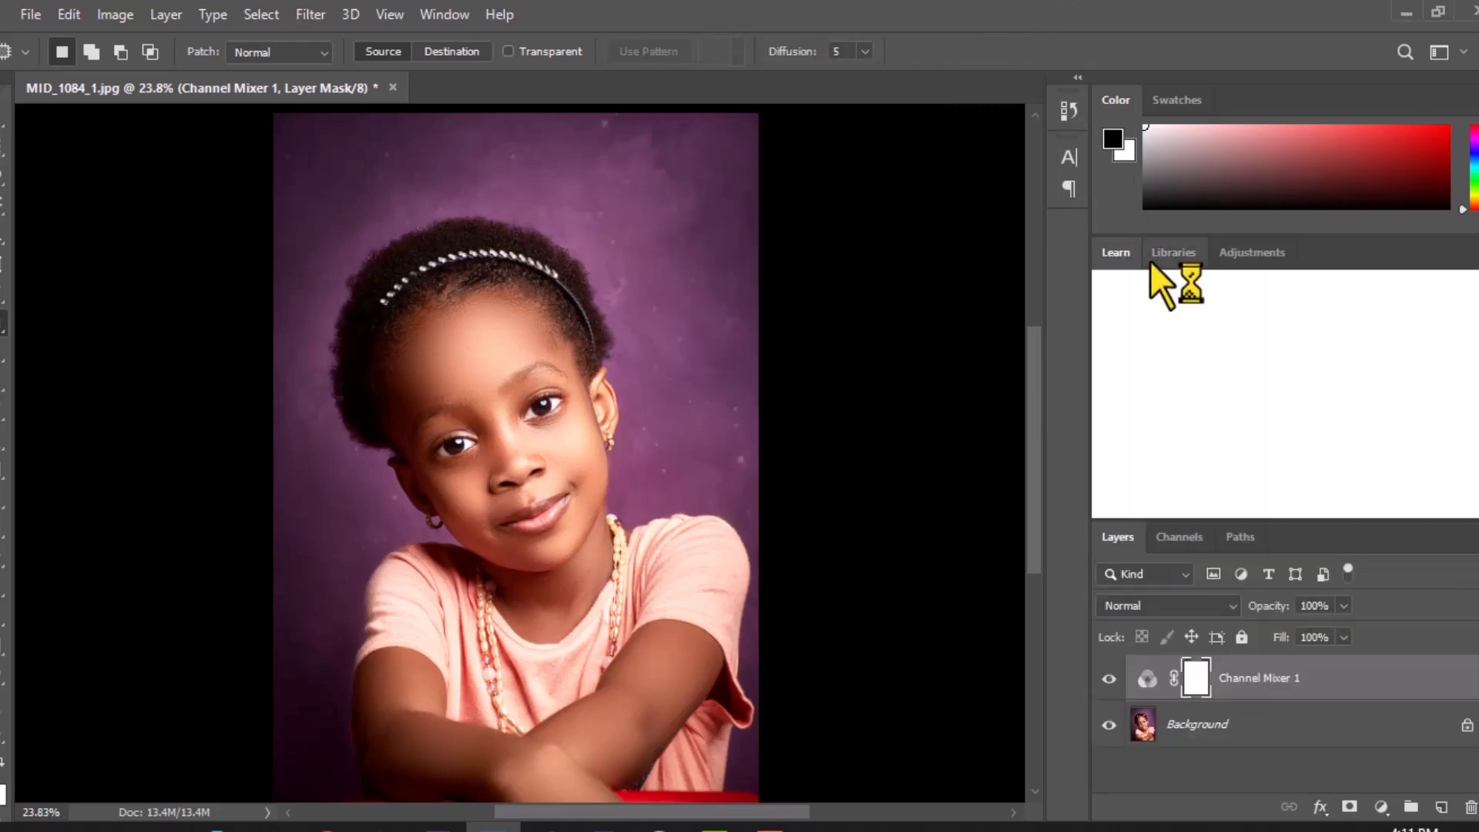
click(1161, 257)
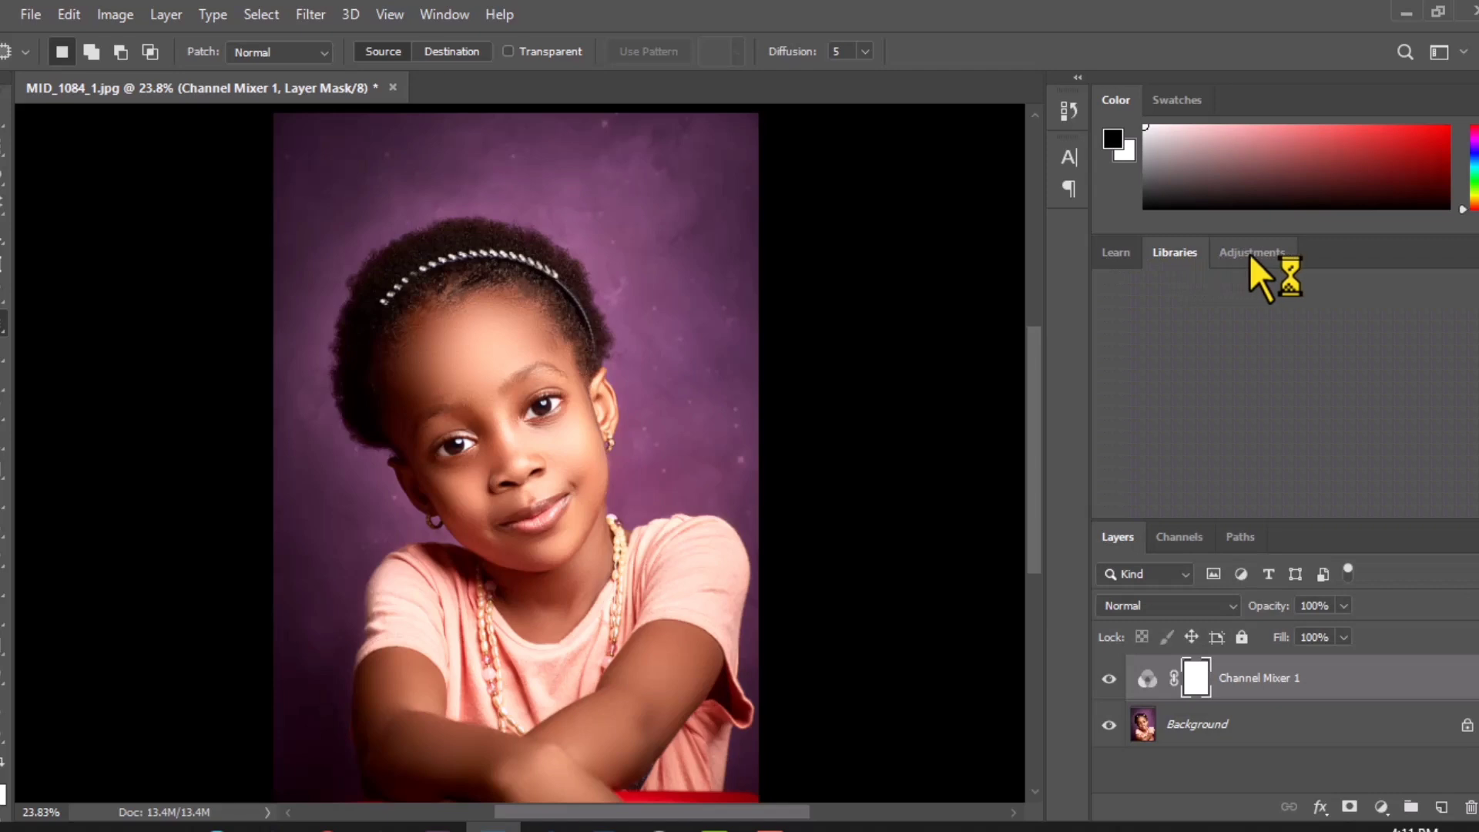
click(1249, 252)
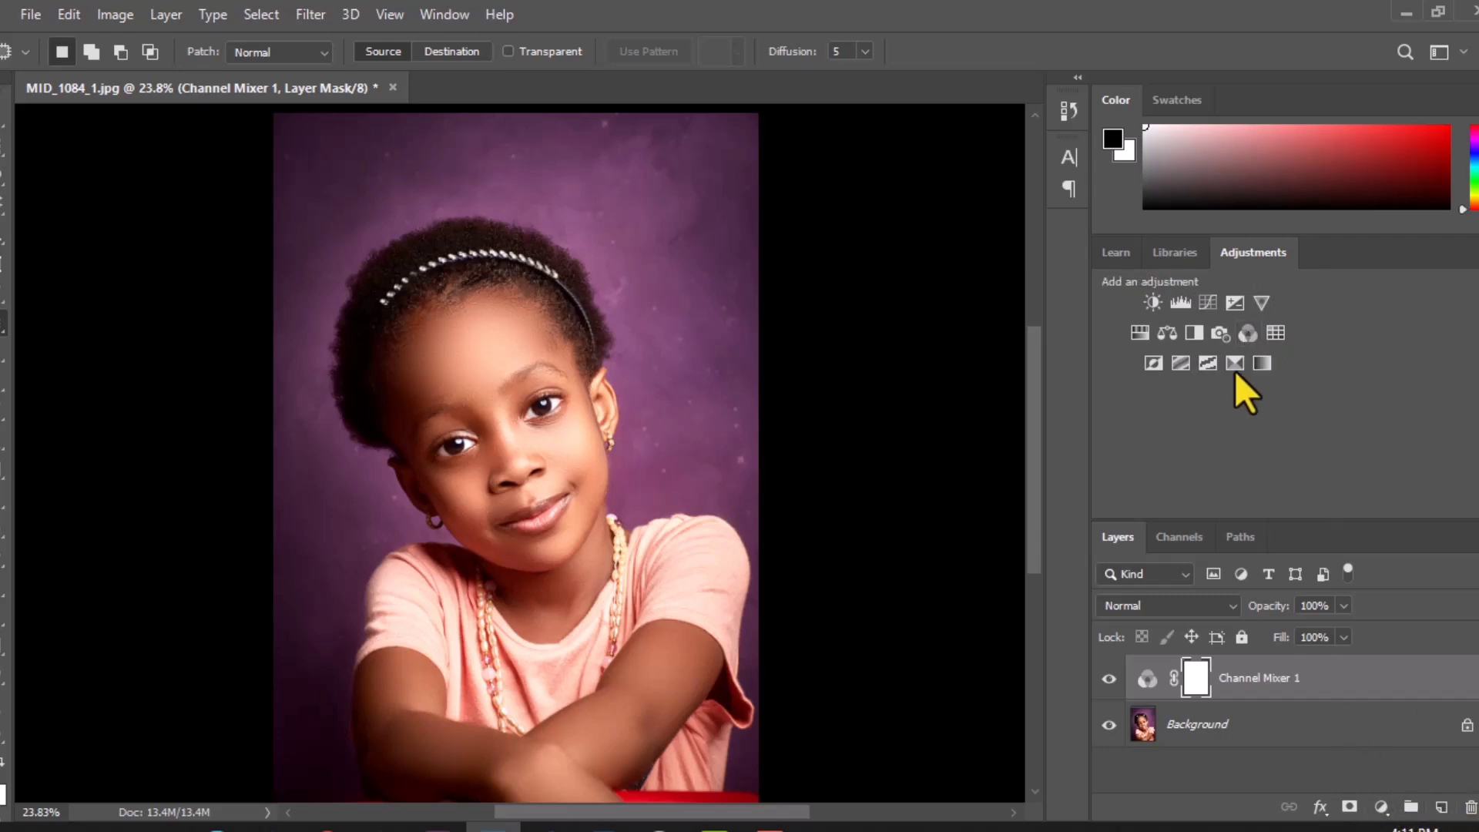
click(1245, 336)
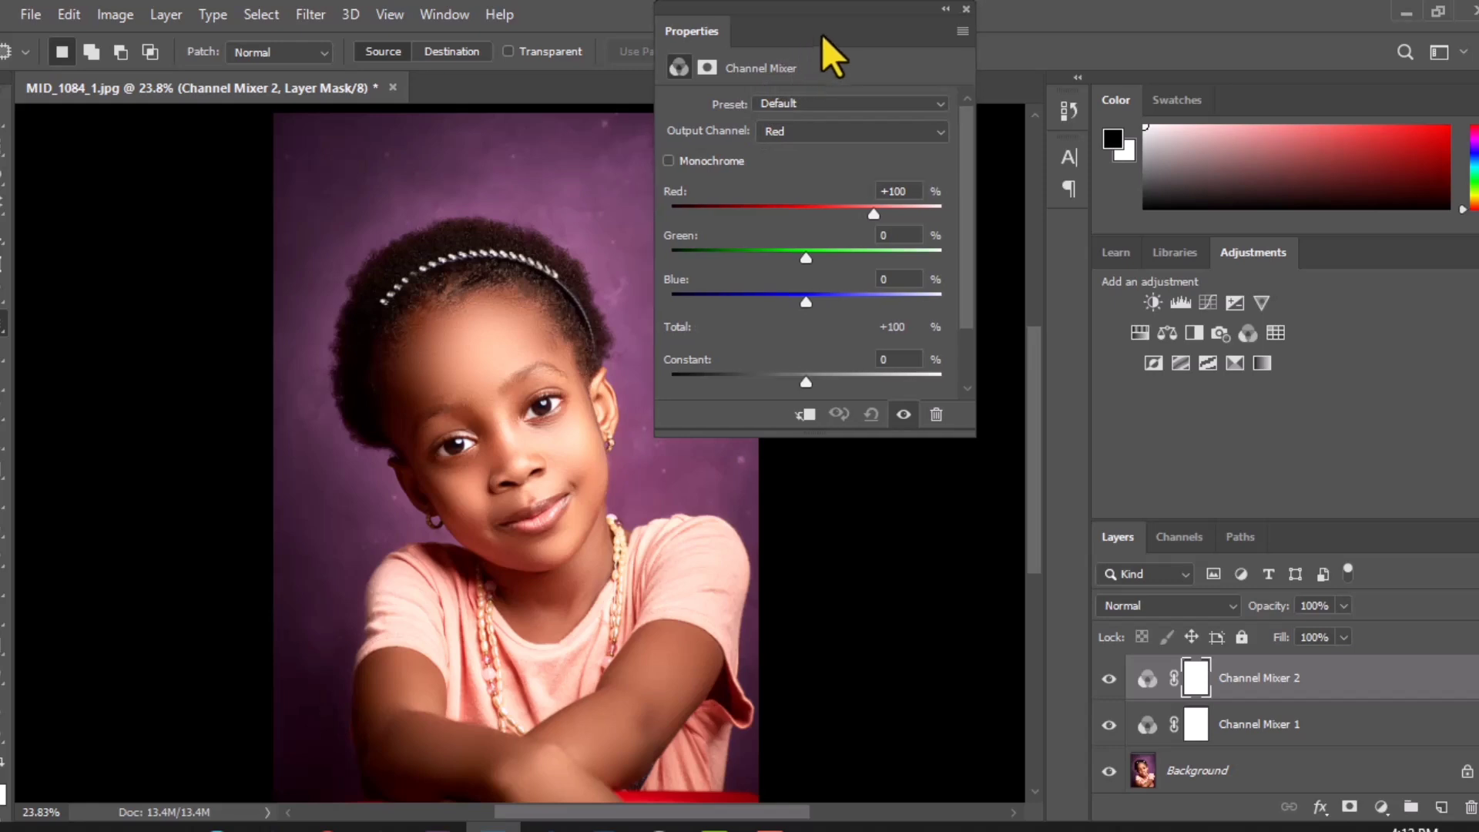
drag(821, 34, 864, 36)
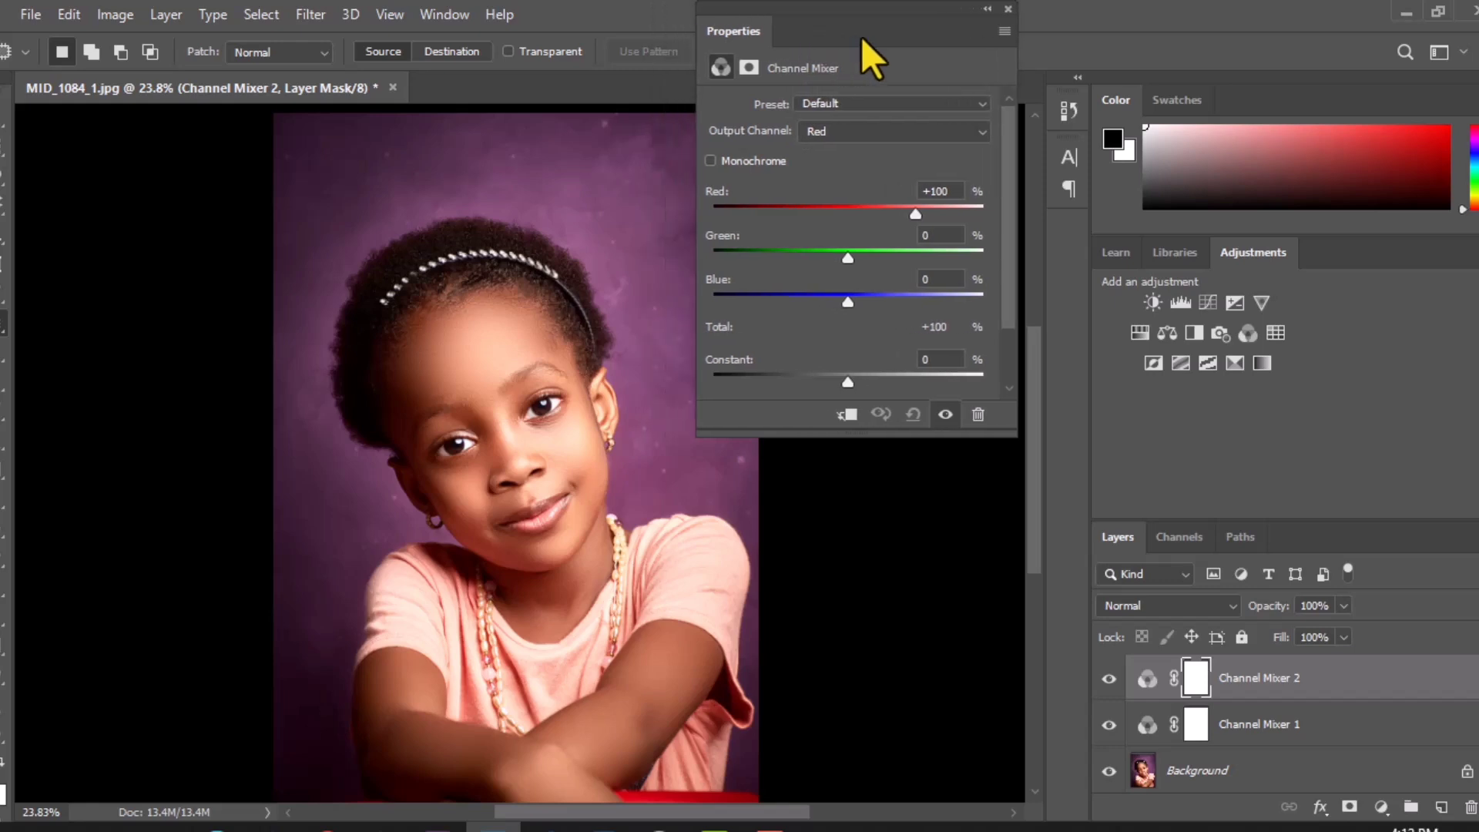
Step: Look through the Green and Blue output channels of the second Channel Mixer and return to the Red output
click(871, 131)
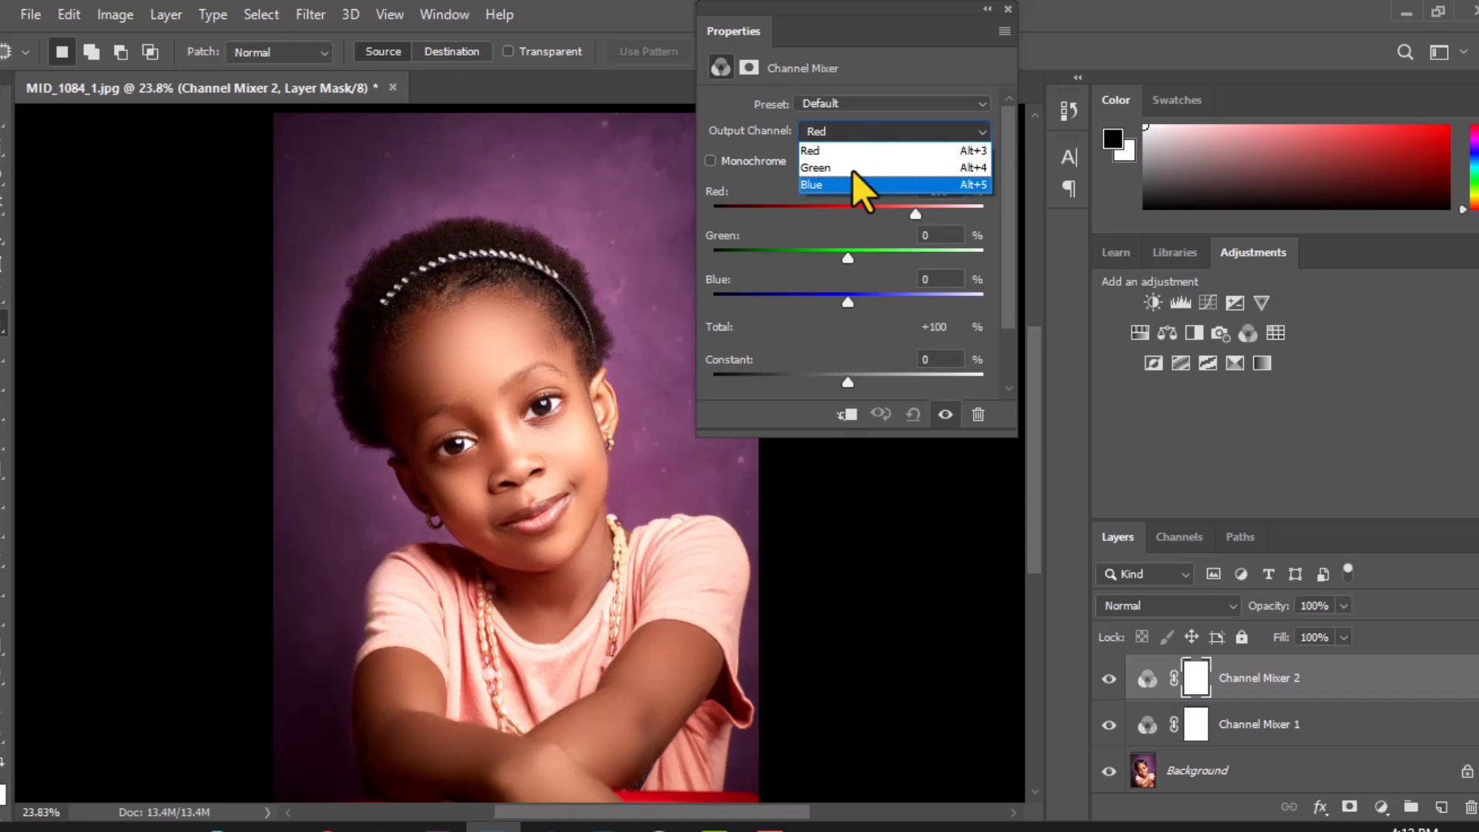
click(853, 131)
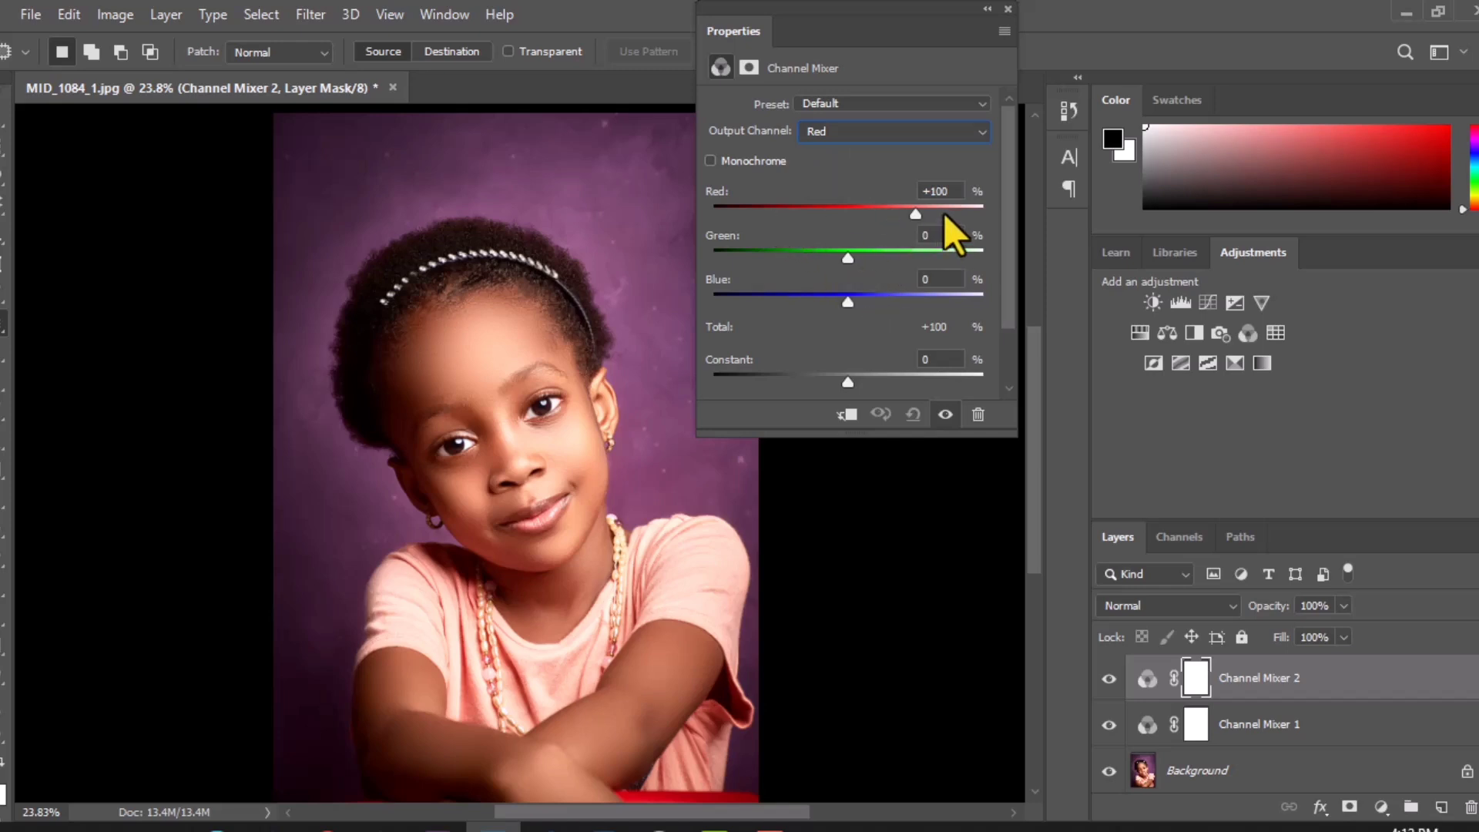
click(885, 133)
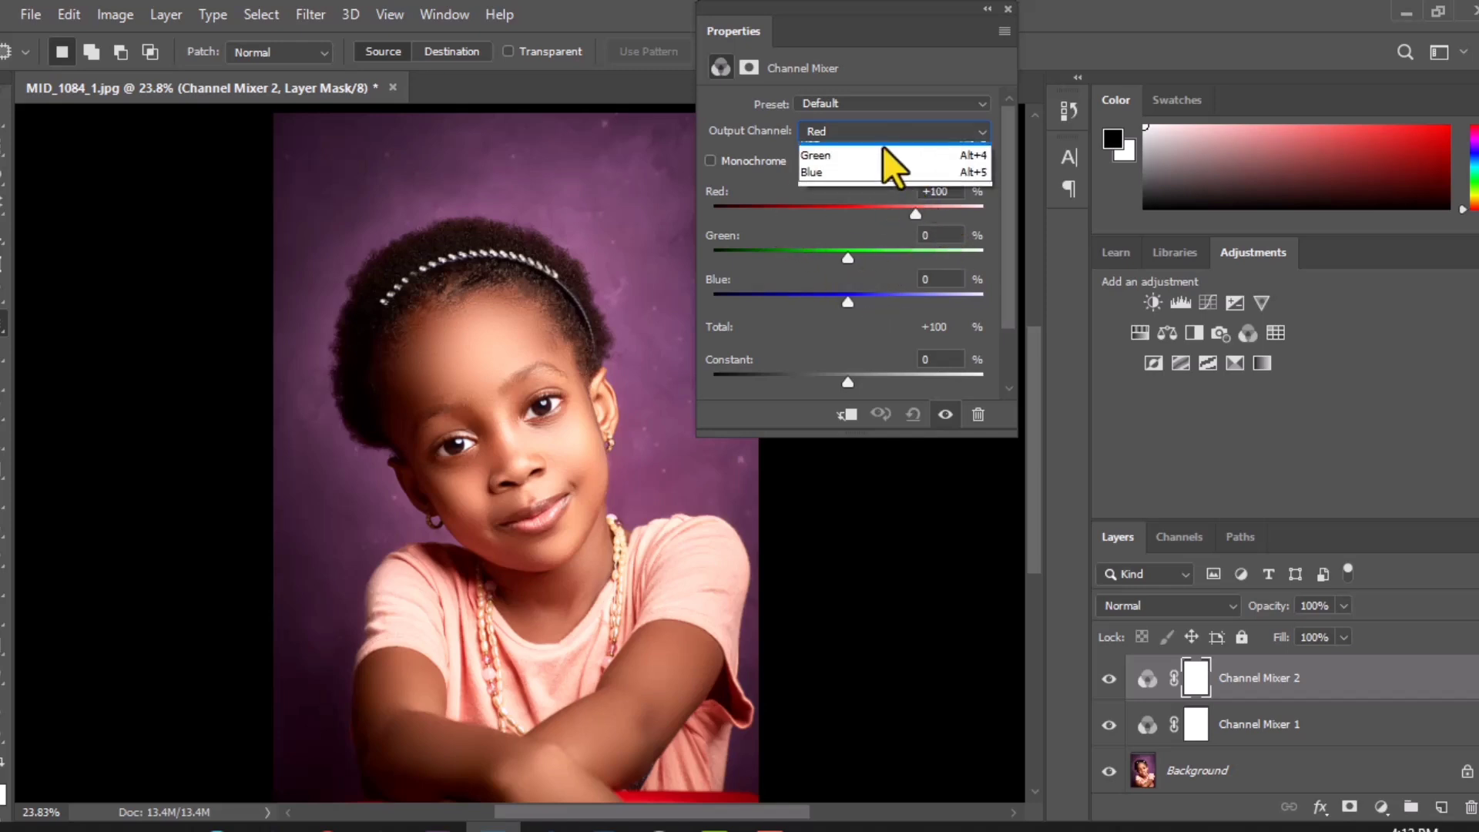
click(858, 168)
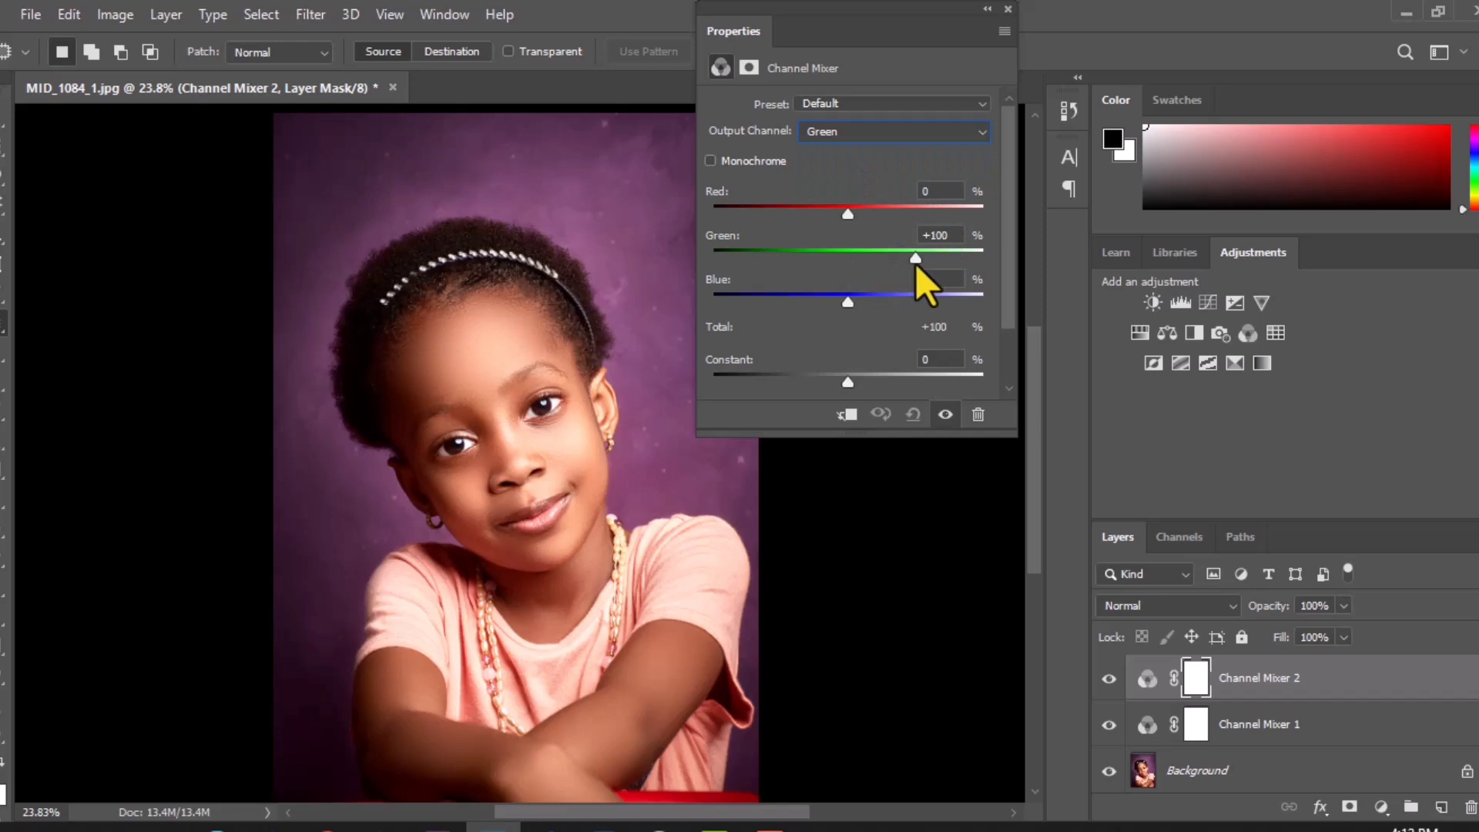
click(870, 132)
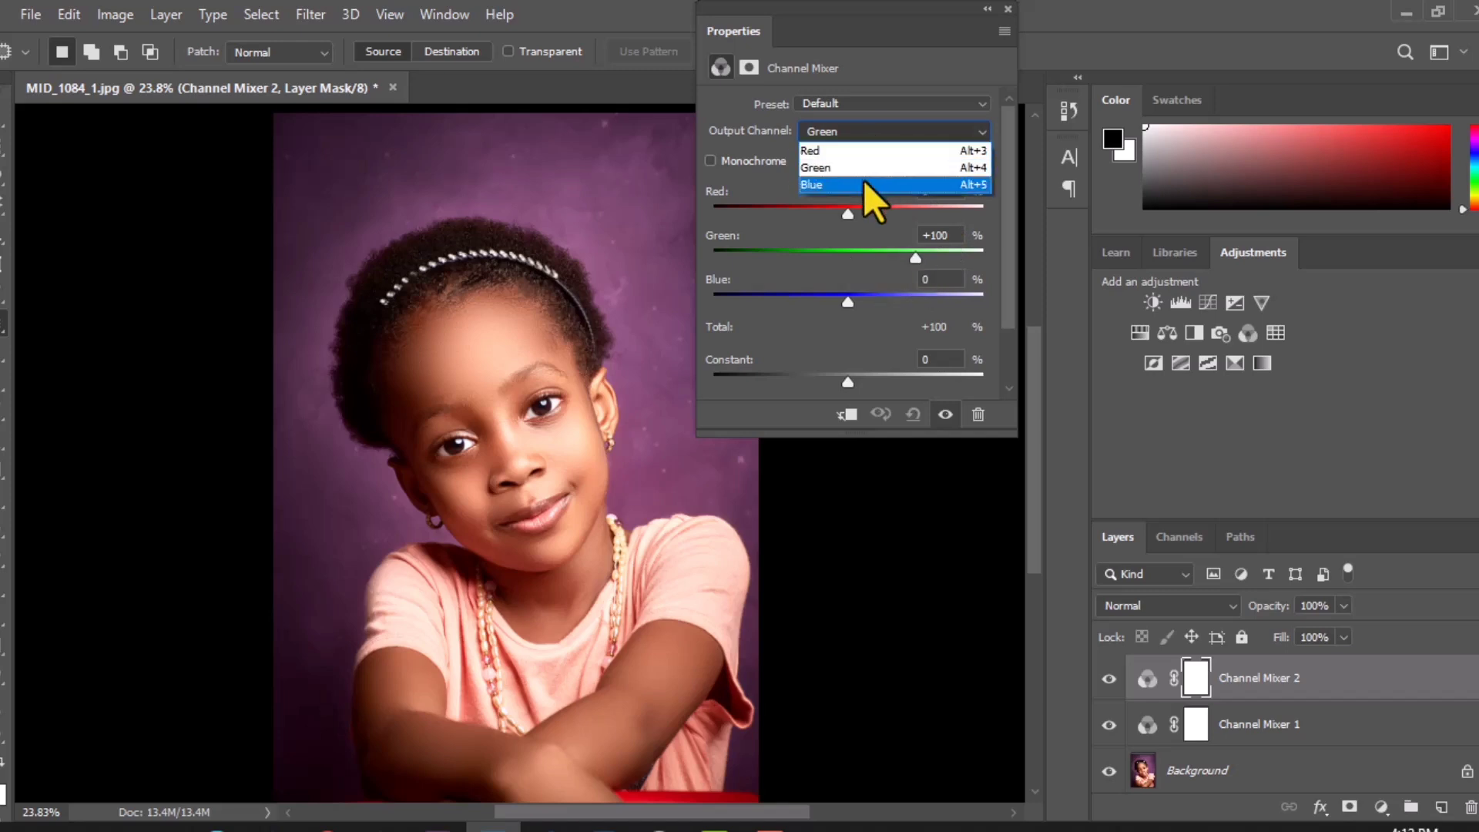
click(864, 179)
click(852, 133)
click(839, 149)
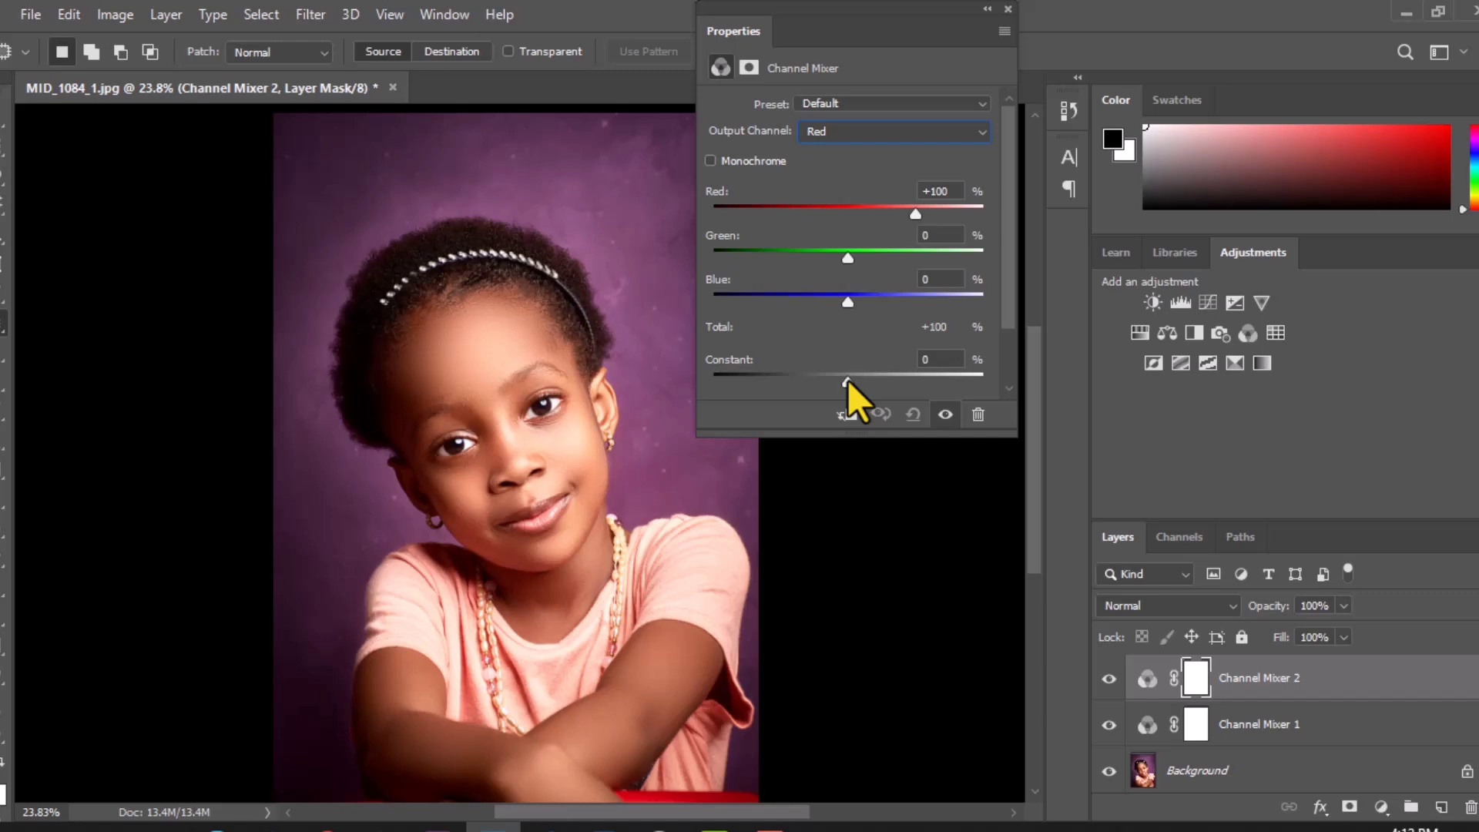
Step: Set the Red output channel's constant to -40% and compare the photo with and without the adjustment
drag(842, 384, 891, 379)
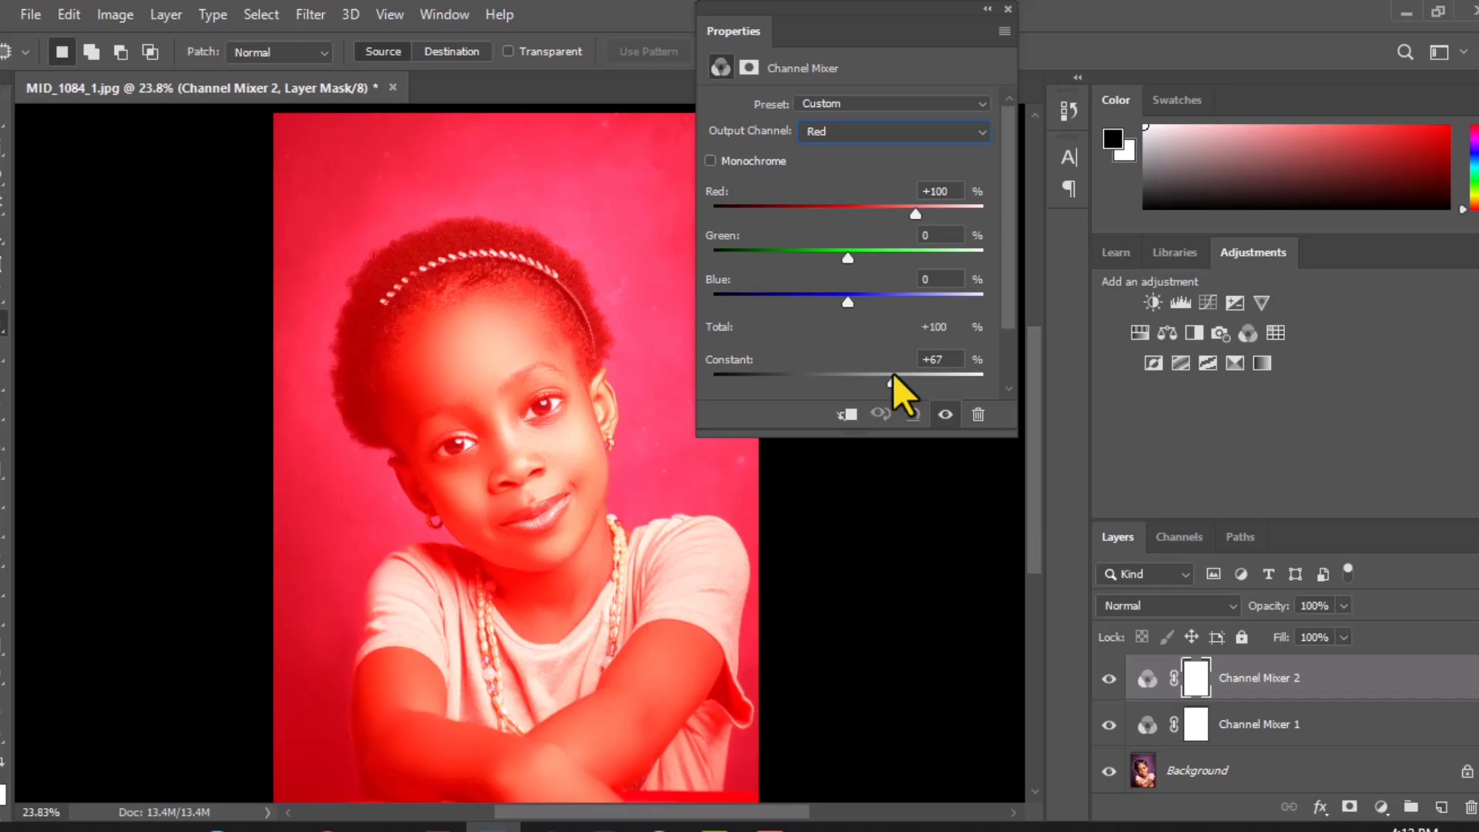
drag(894, 373, 820, 372)
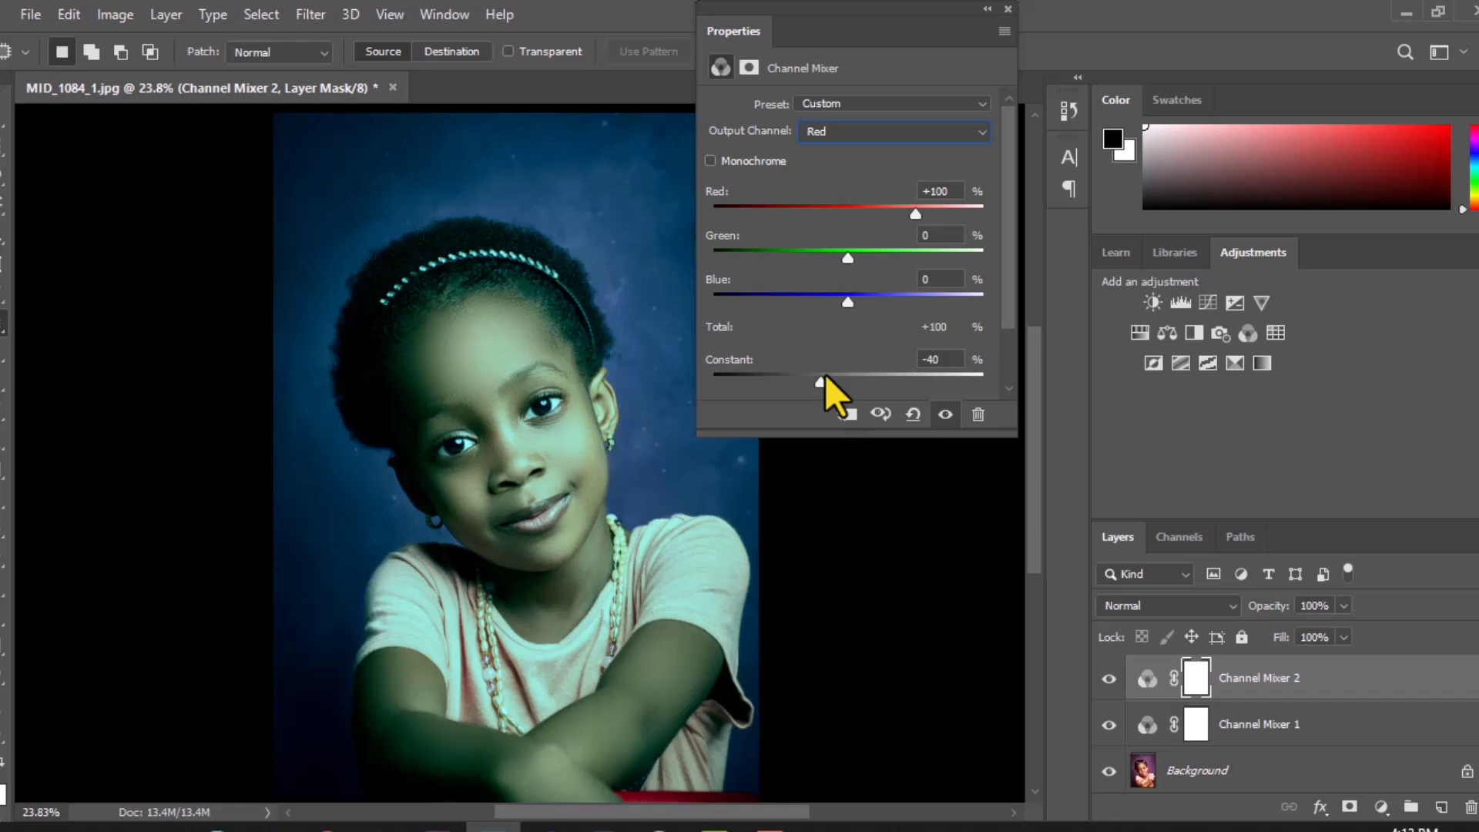
click(945, 414)
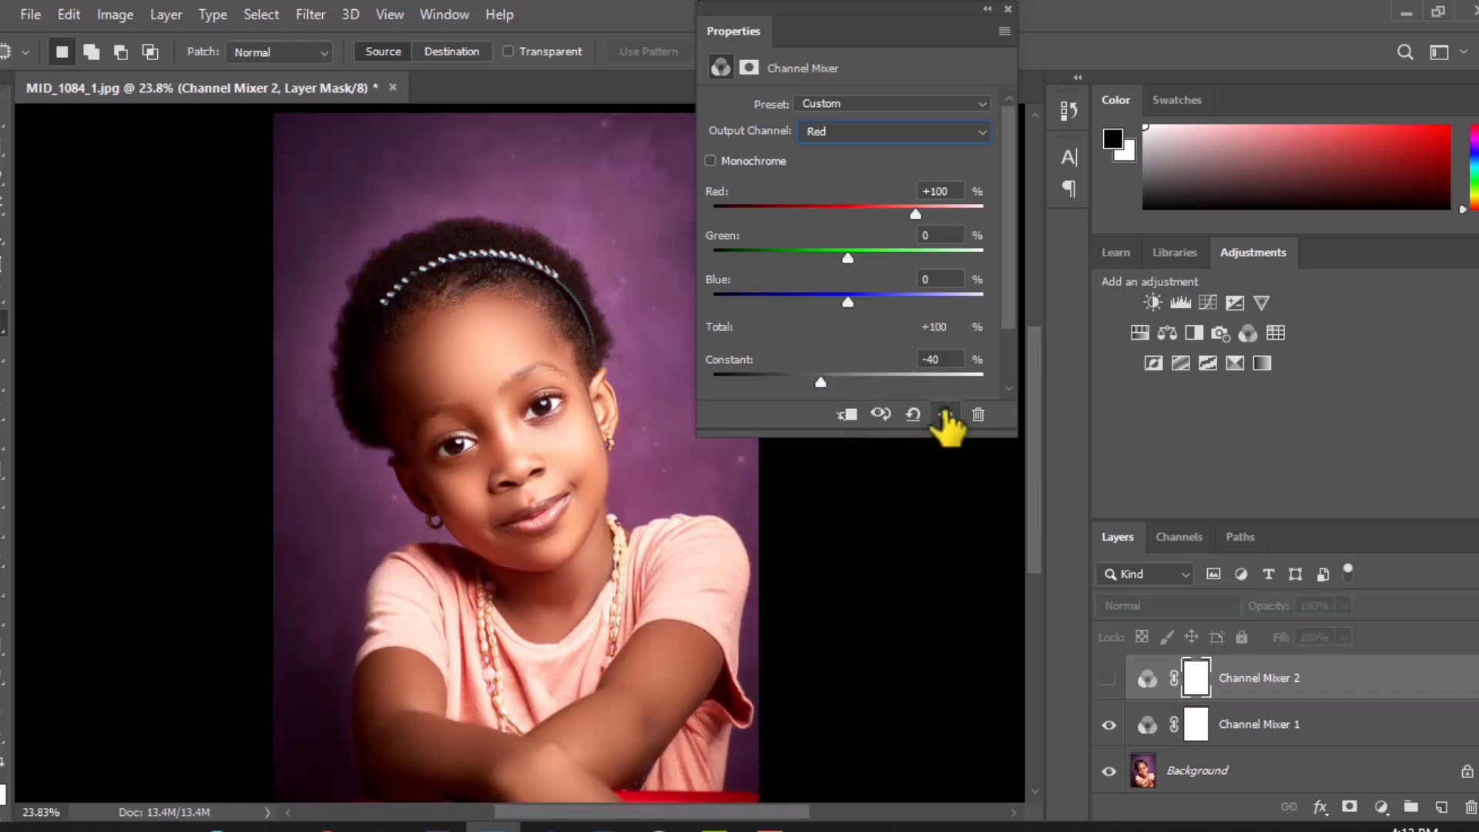
click(945, 415)
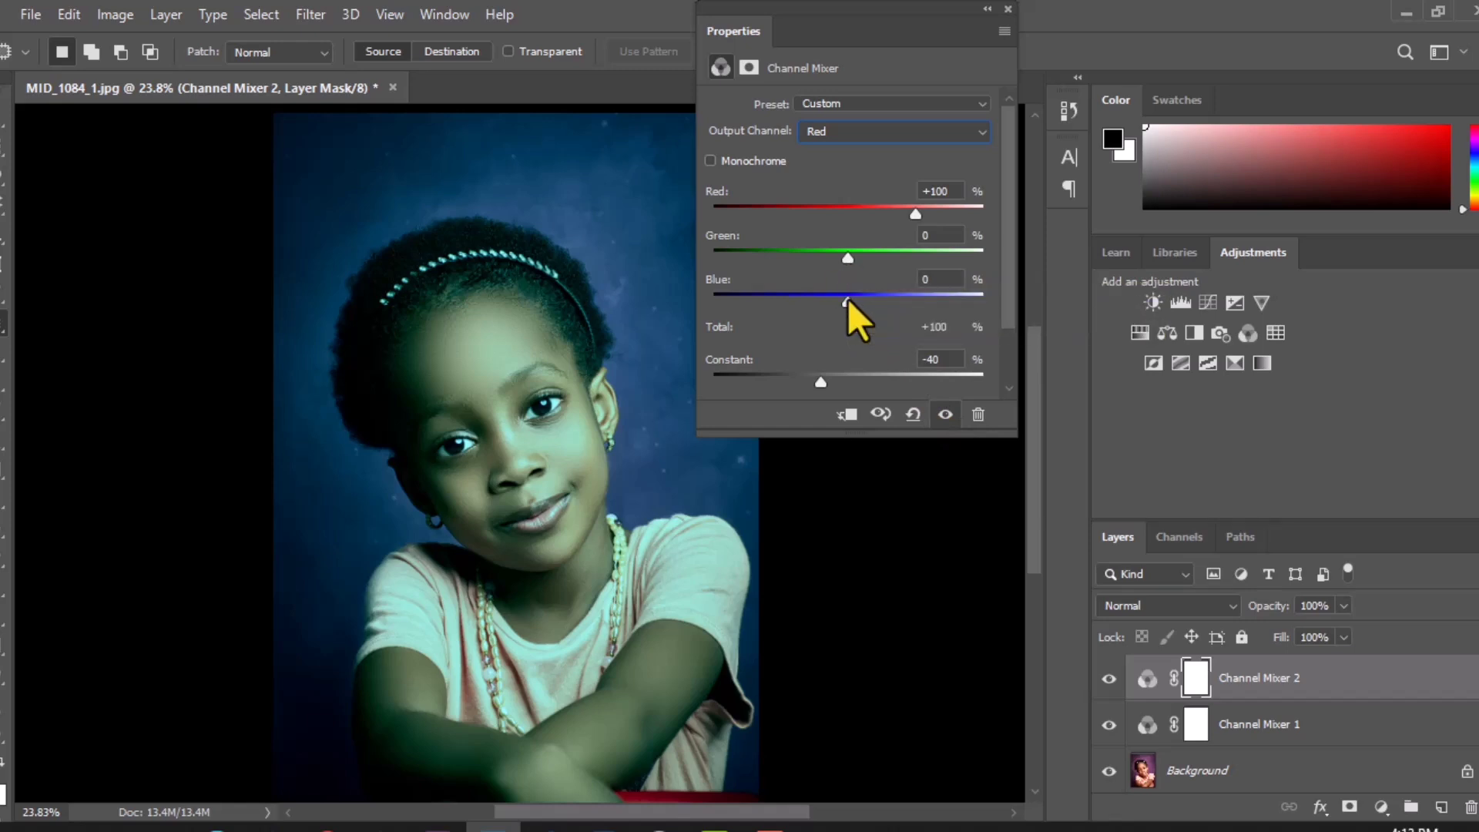
Step: In the Red output channel, set blue to +27% and green to +2%, and raise red slightly
mouse_move(847, 299)
mouse_down()
mouse_move(861, 299)
mouse_move(816, 299)
mouse_move(861, 306)
mouse_up()
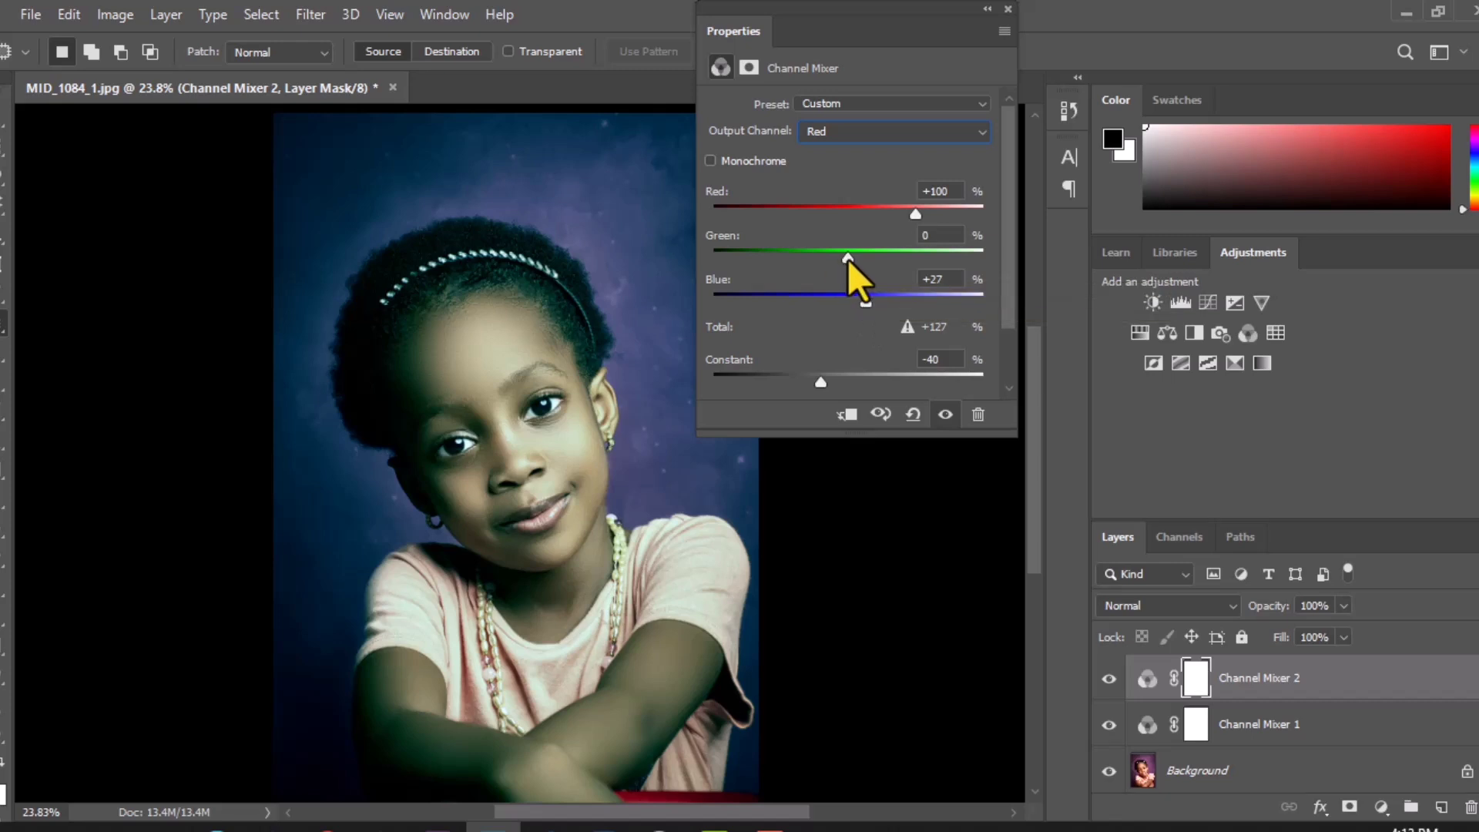
drag(847, 258, 849, 259)
drag(917, 213, 917, 213)
Step: Set the Green output channel's constant to +5% in the second Channel Mixer
click(845, 129)
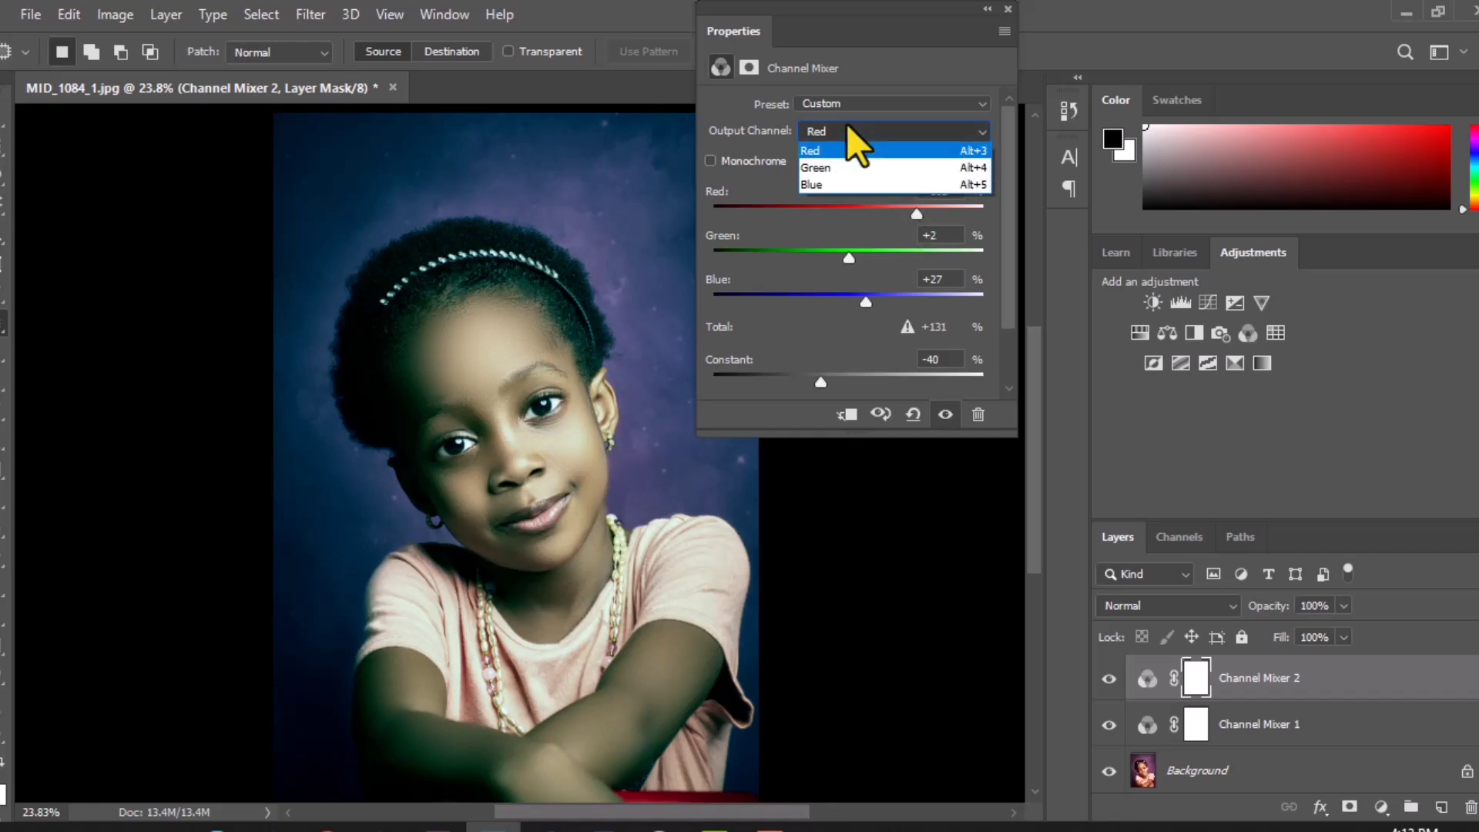
click(846, 164)
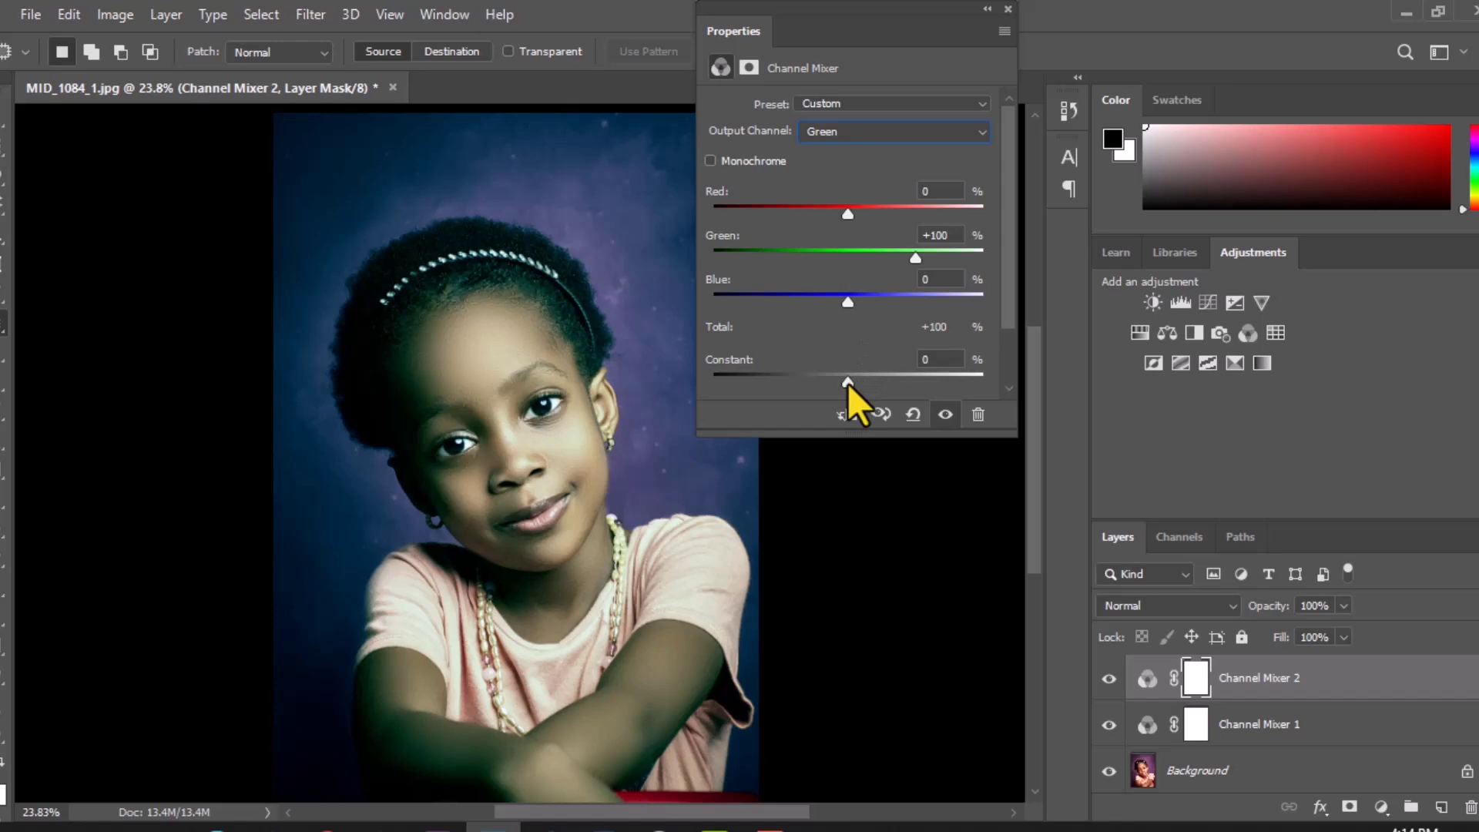
drag(848, 383, 850, 381)
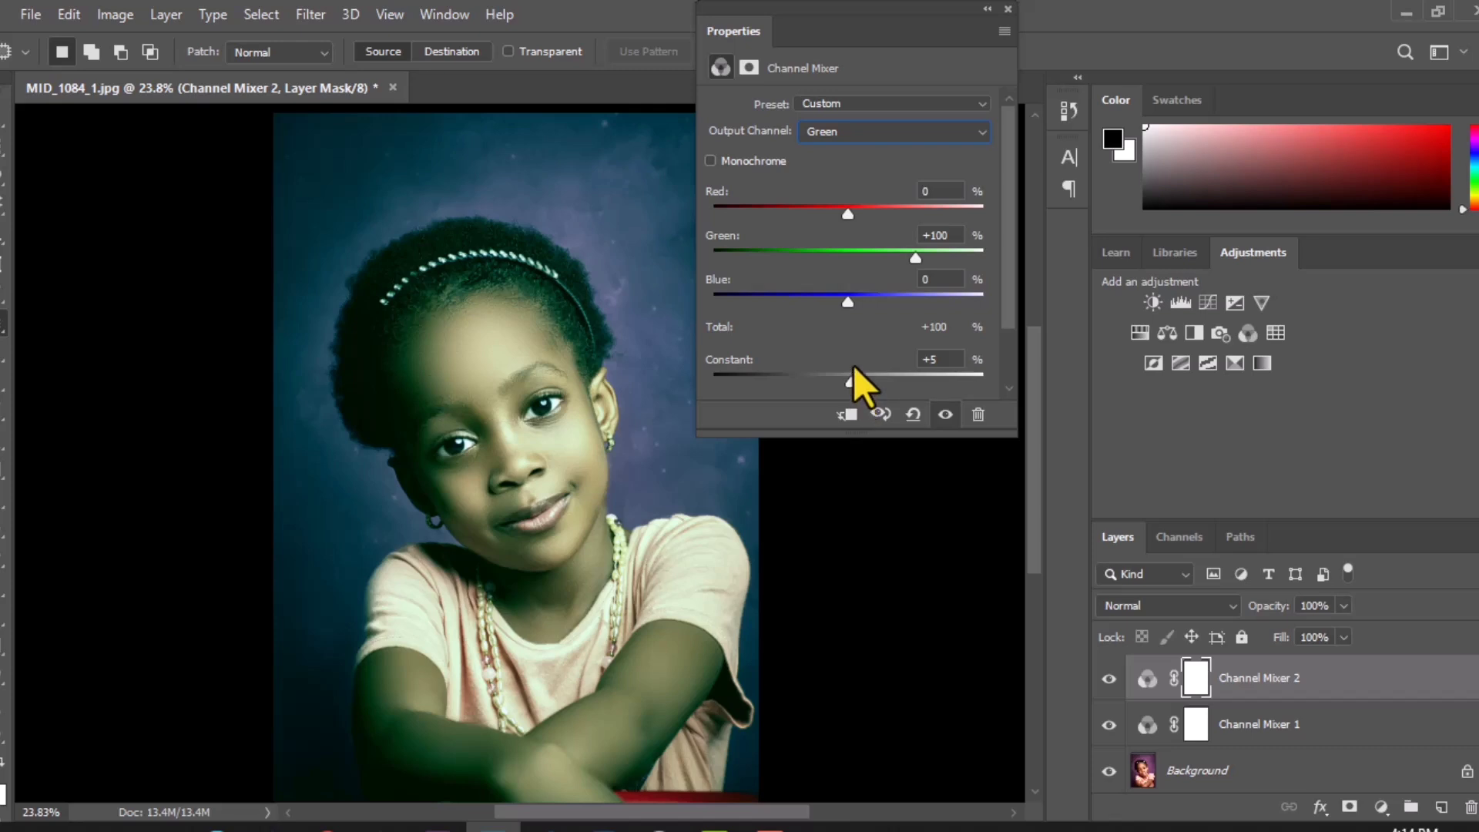
Step: Set the Blue output channel's constant to +63% in the second Channel Mixer
click(868, 132)
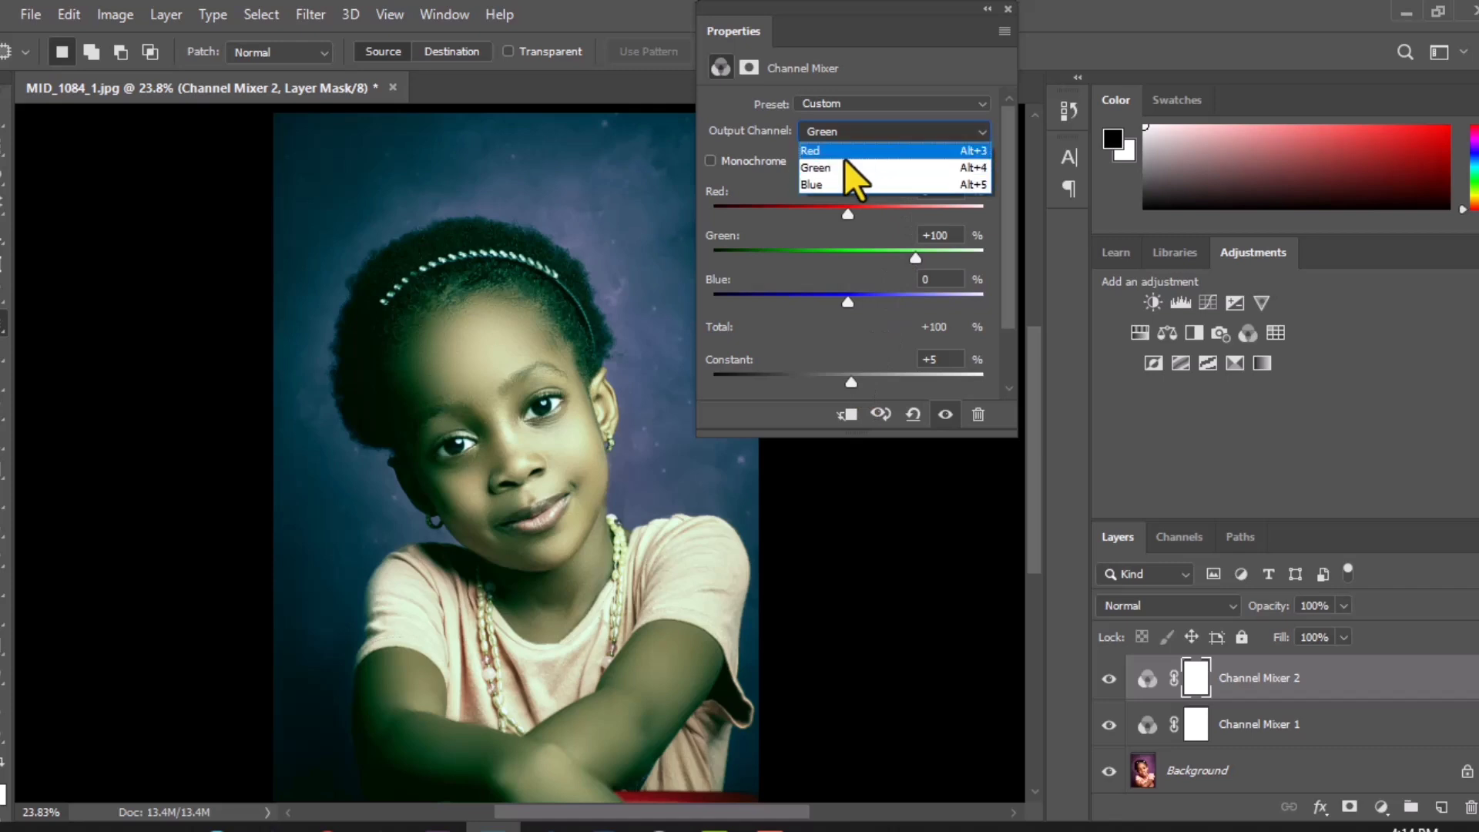
click(839, 182)
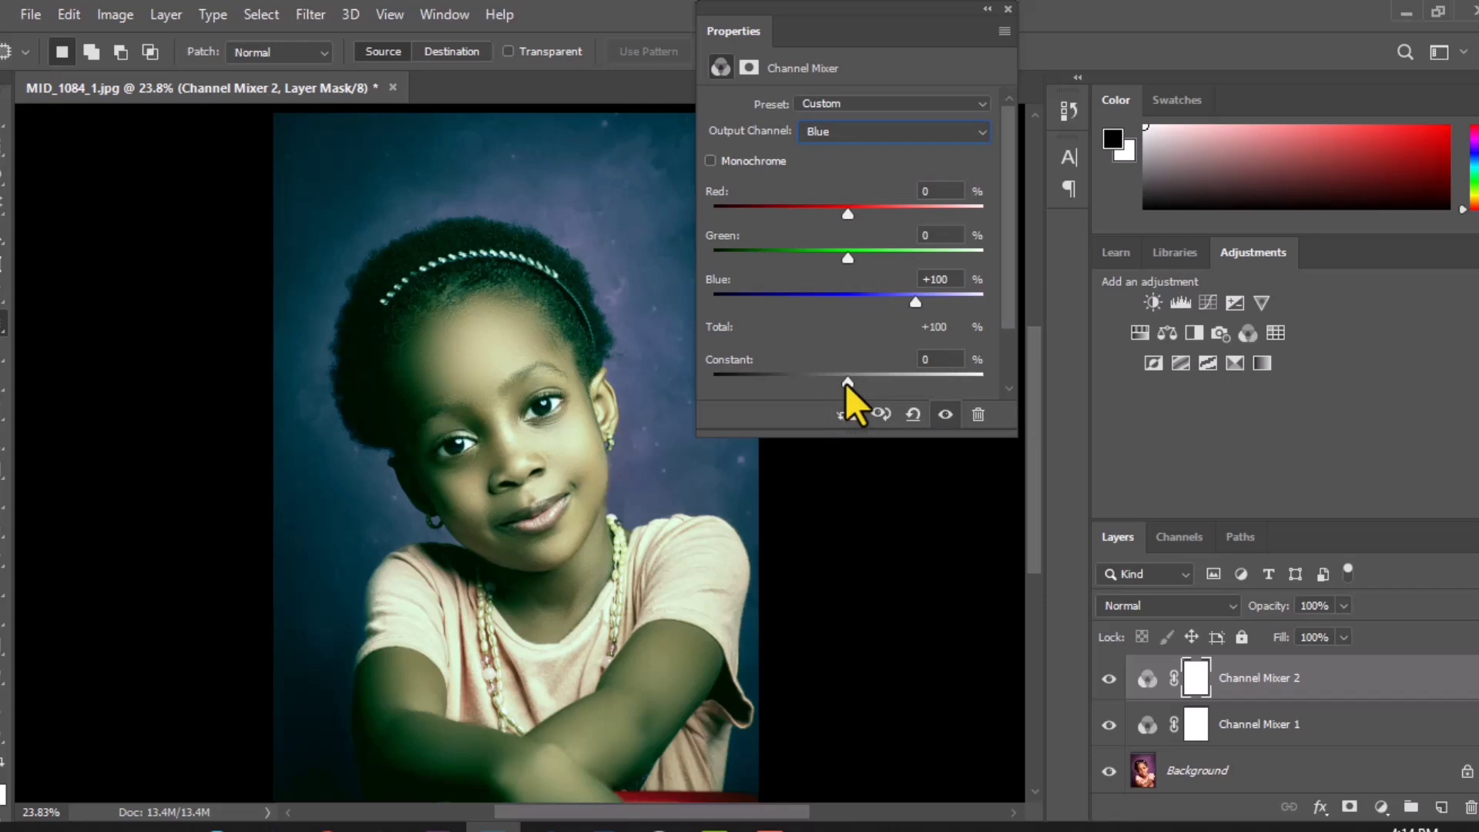
mouse_move(846, 383)
mouse_down()
mouse_move(813, 377)
mouse_move(861, 385)
mouse_up()
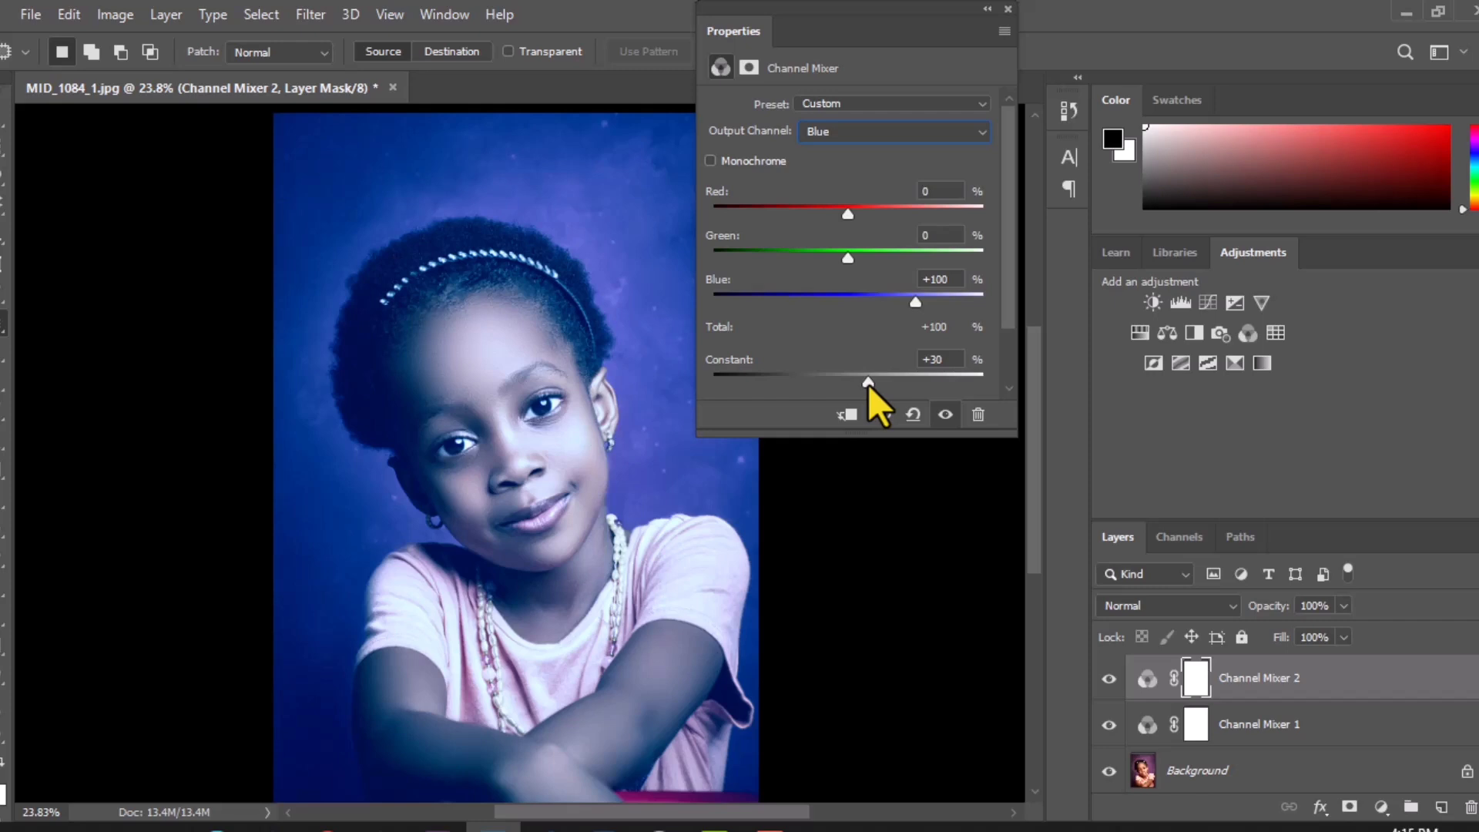
drag(871, 385, 882, 385)
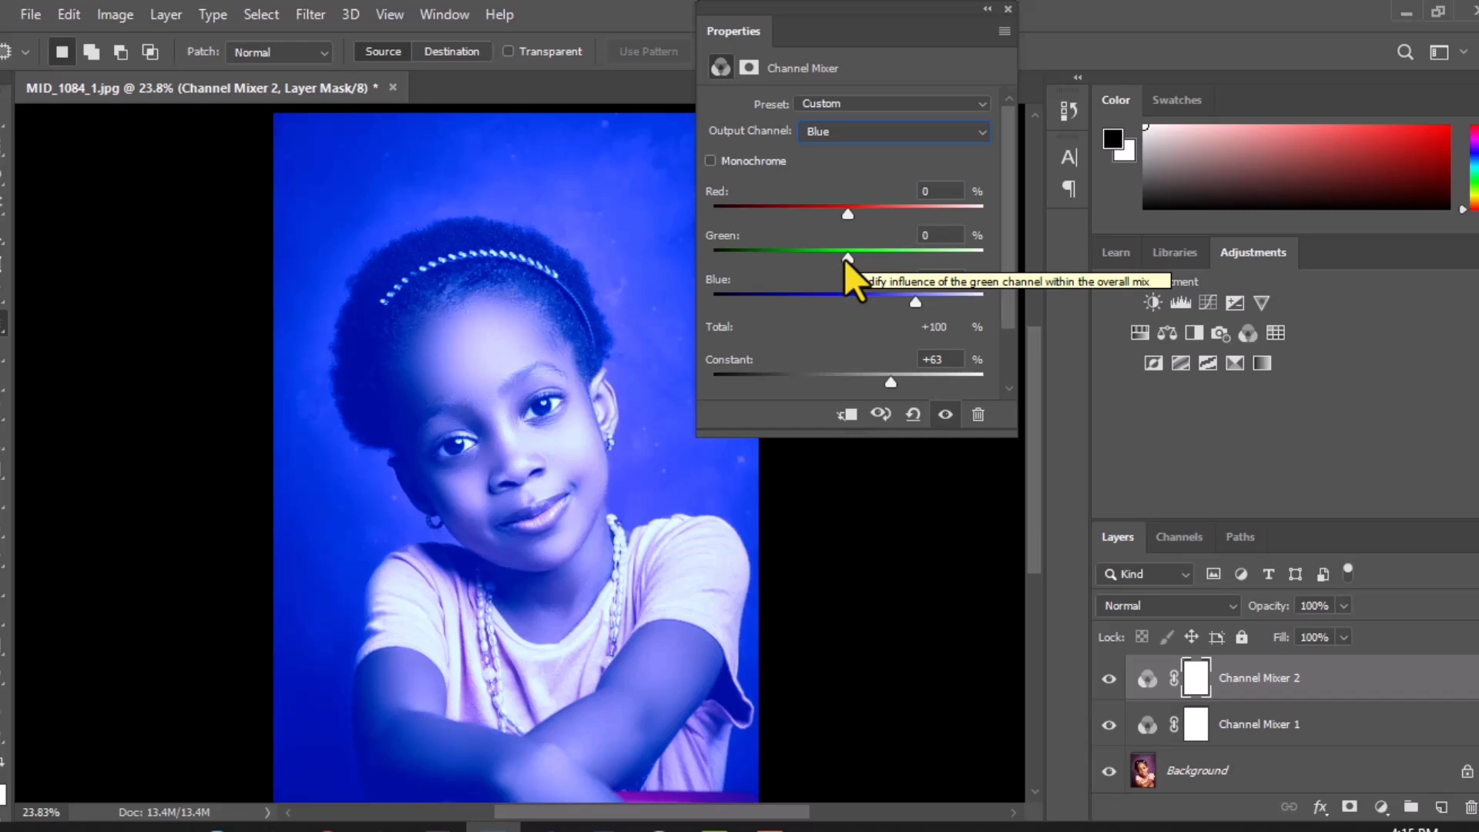
Step: In the Blue output channel, set green to -42% and red to -70%, compare before and after, and collapse the settings
mouse_move(847, 258)
mouse_down()
mouse_move(812, 258)
mouse_move(931, 266)
mouse_move(826, 260)
mouse_up()
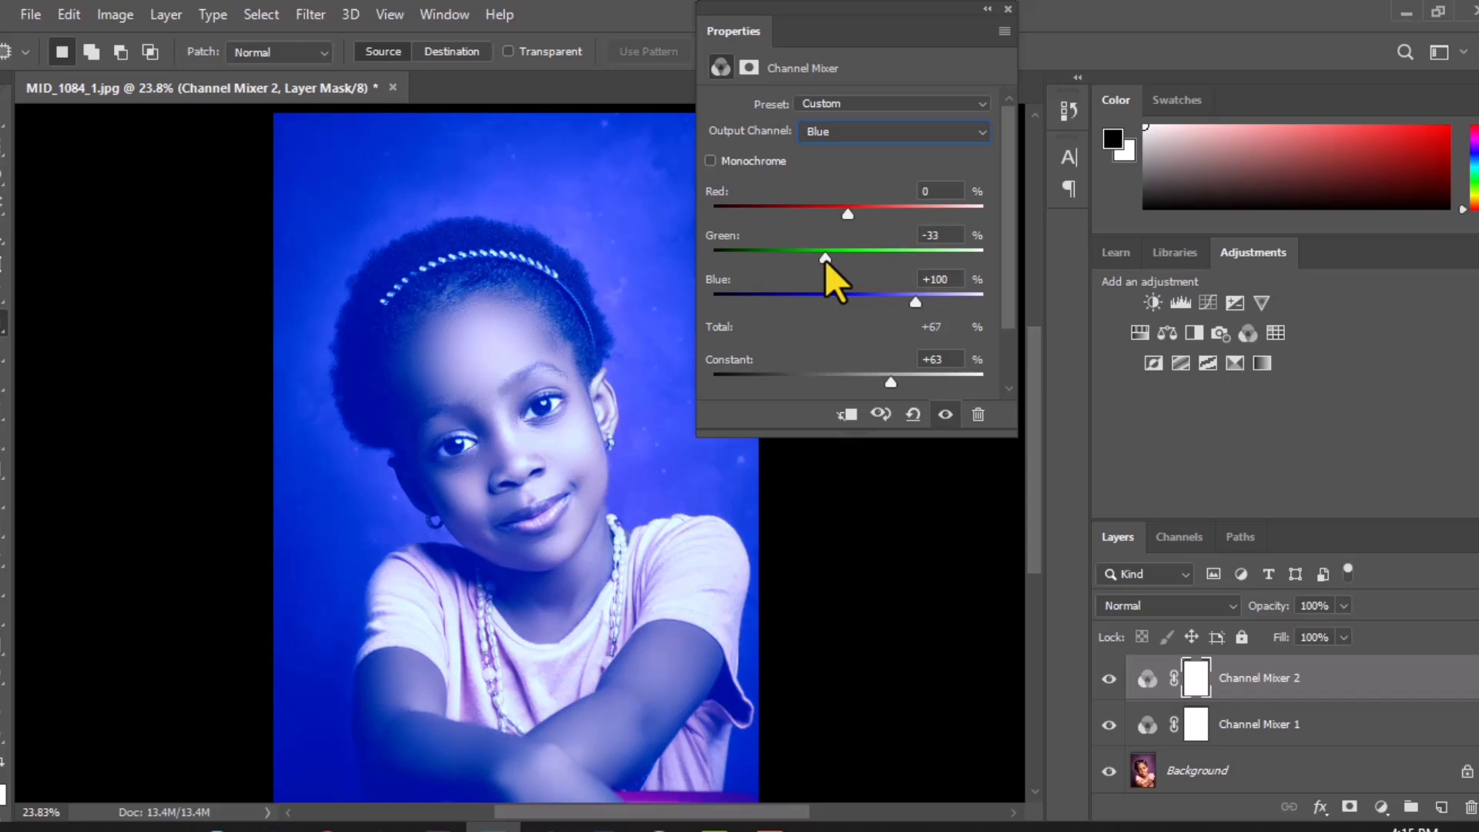
drag(821, 260, 819, 261)
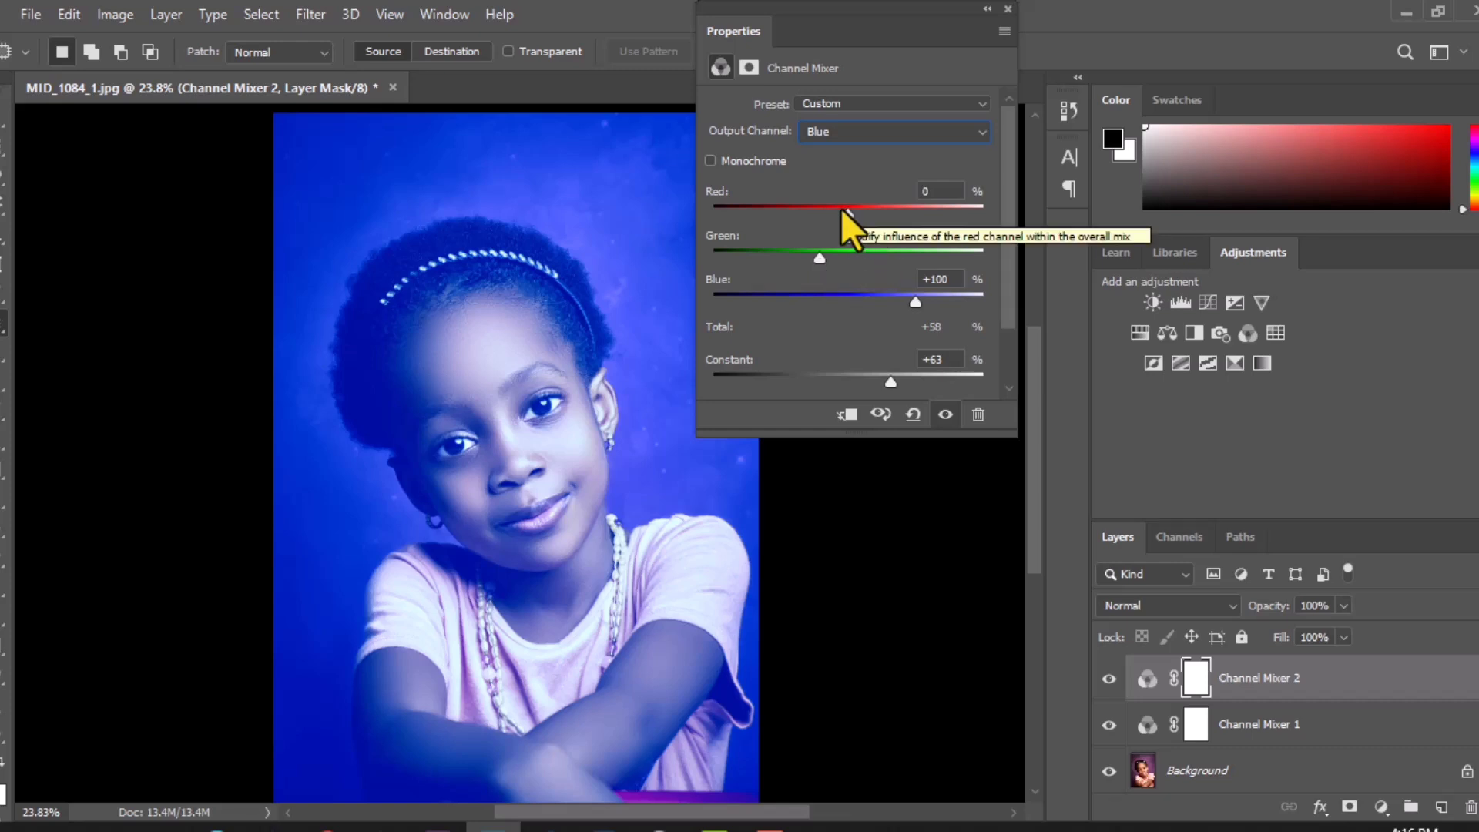
mouse_move(841, 210)
mouse_down()
mouse_move(880, 212)
mouse_move(819, 217)
mouse_up()
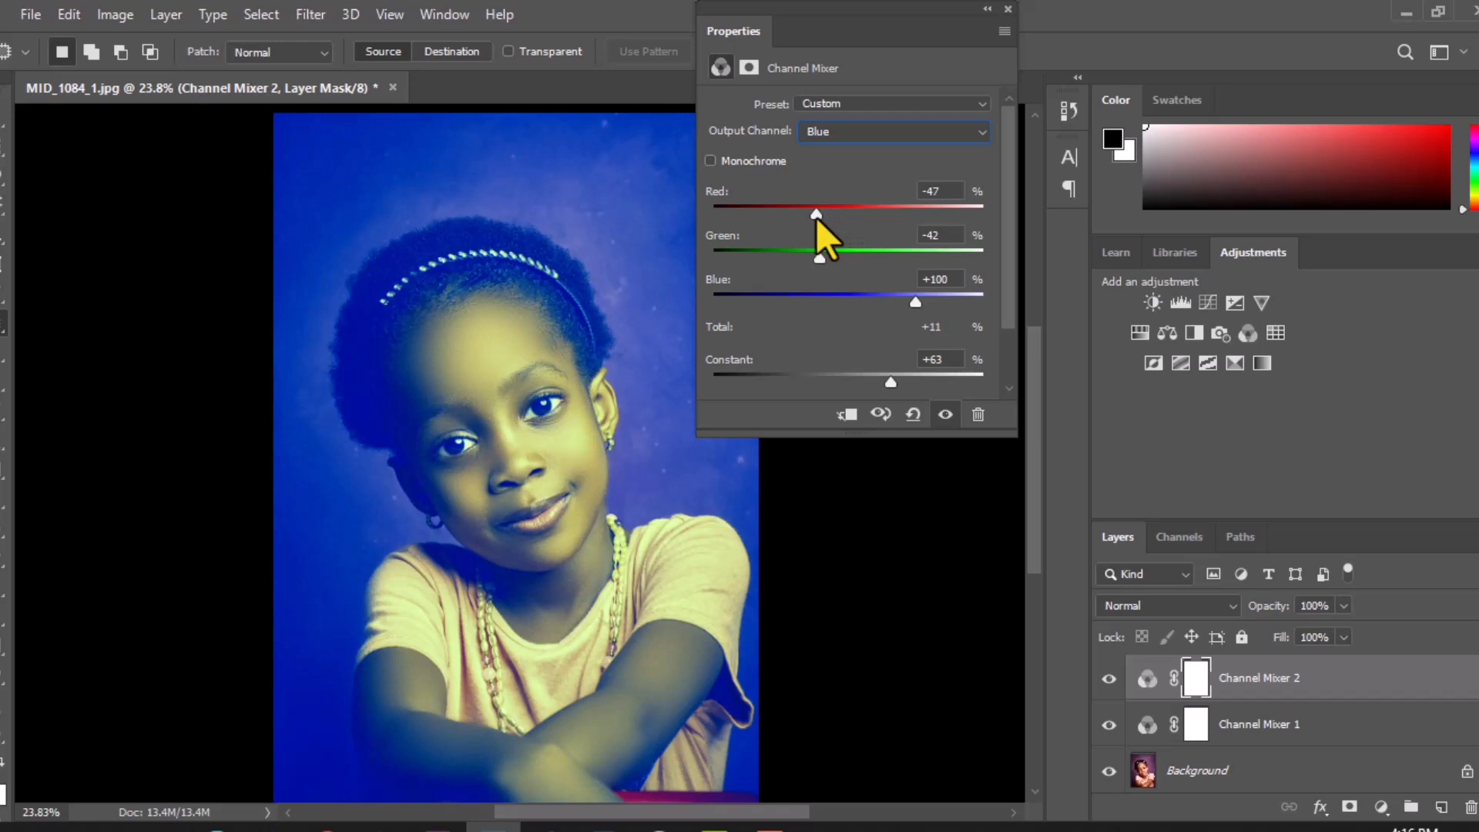
drag(815, 218, 801, 221)
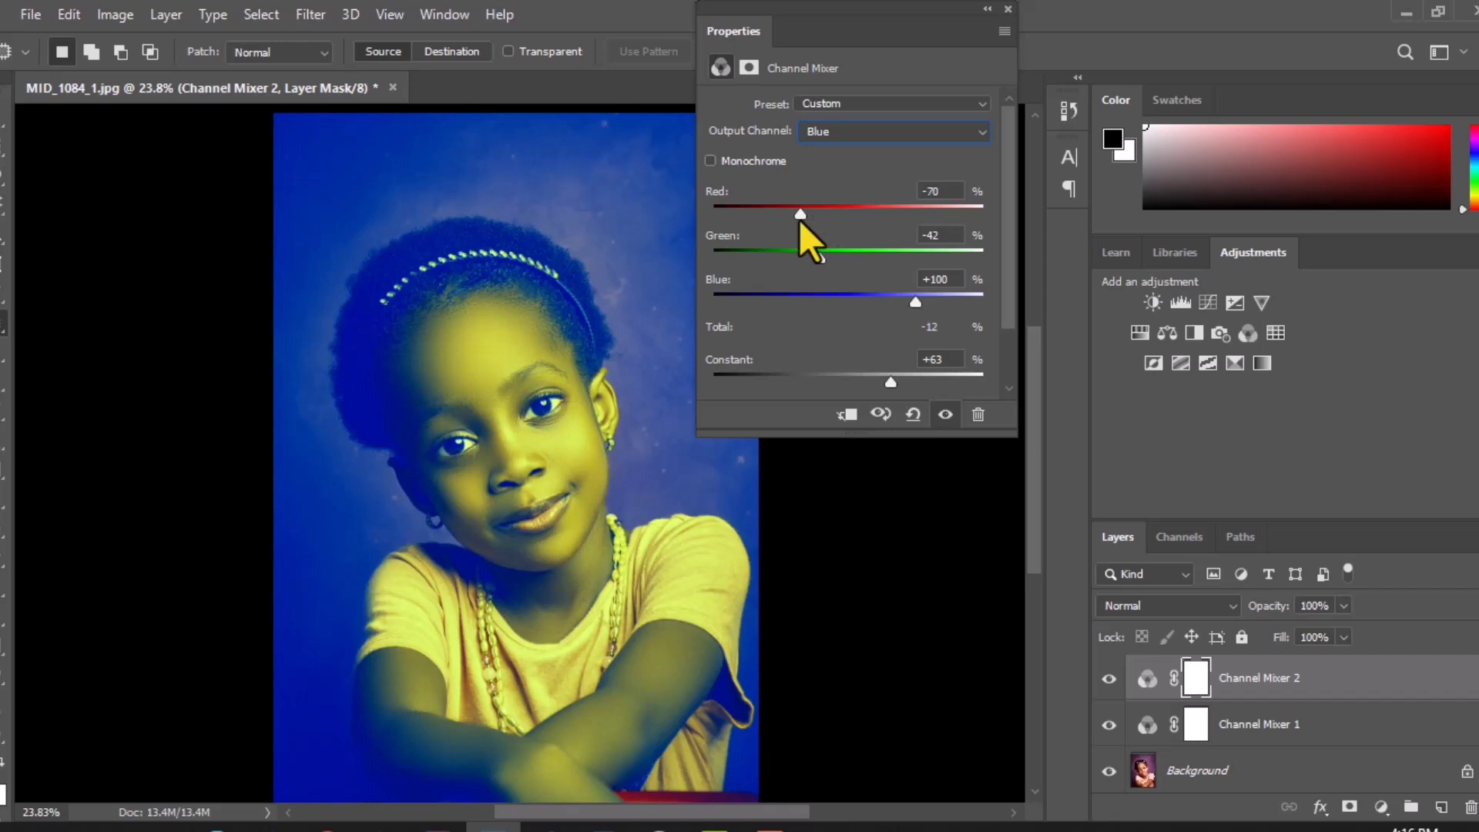
click(945, 417)
click(944, 417)
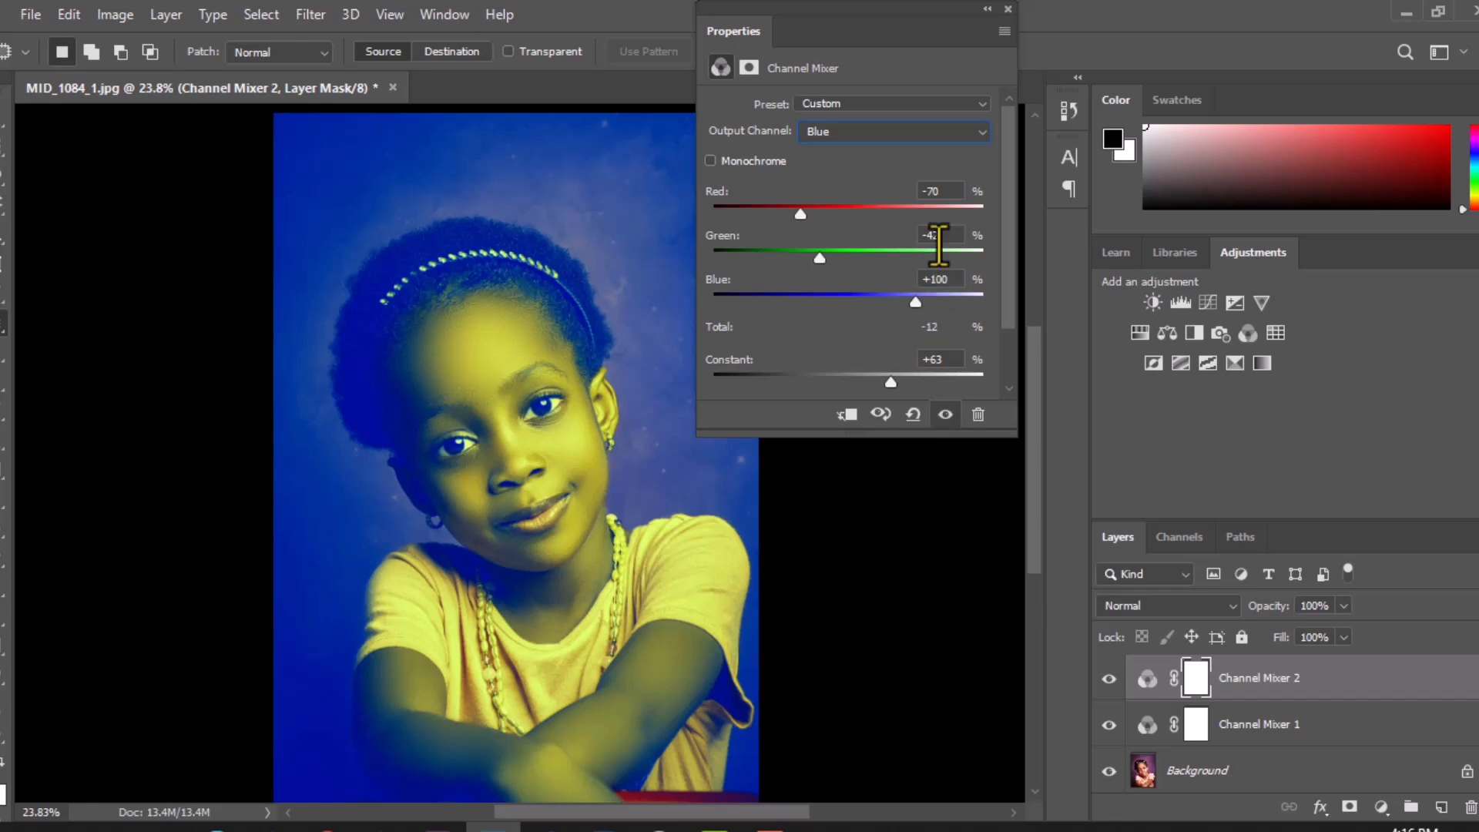
click(989, 8)
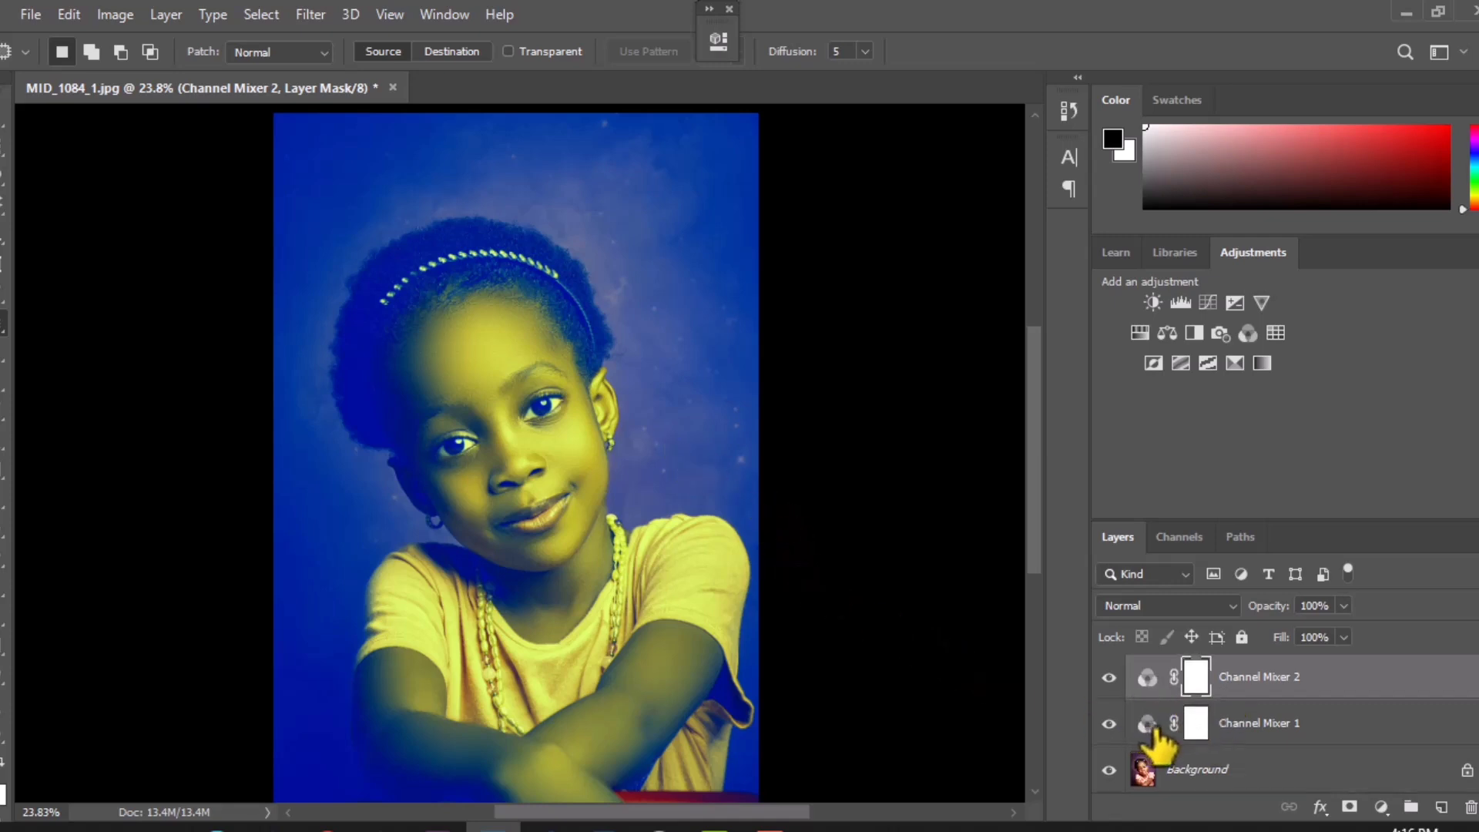
Step: Compare the original portrait with the separate and combined effects of Channel Mixer 1 and Channel Mixer 2
click(1109, 724)
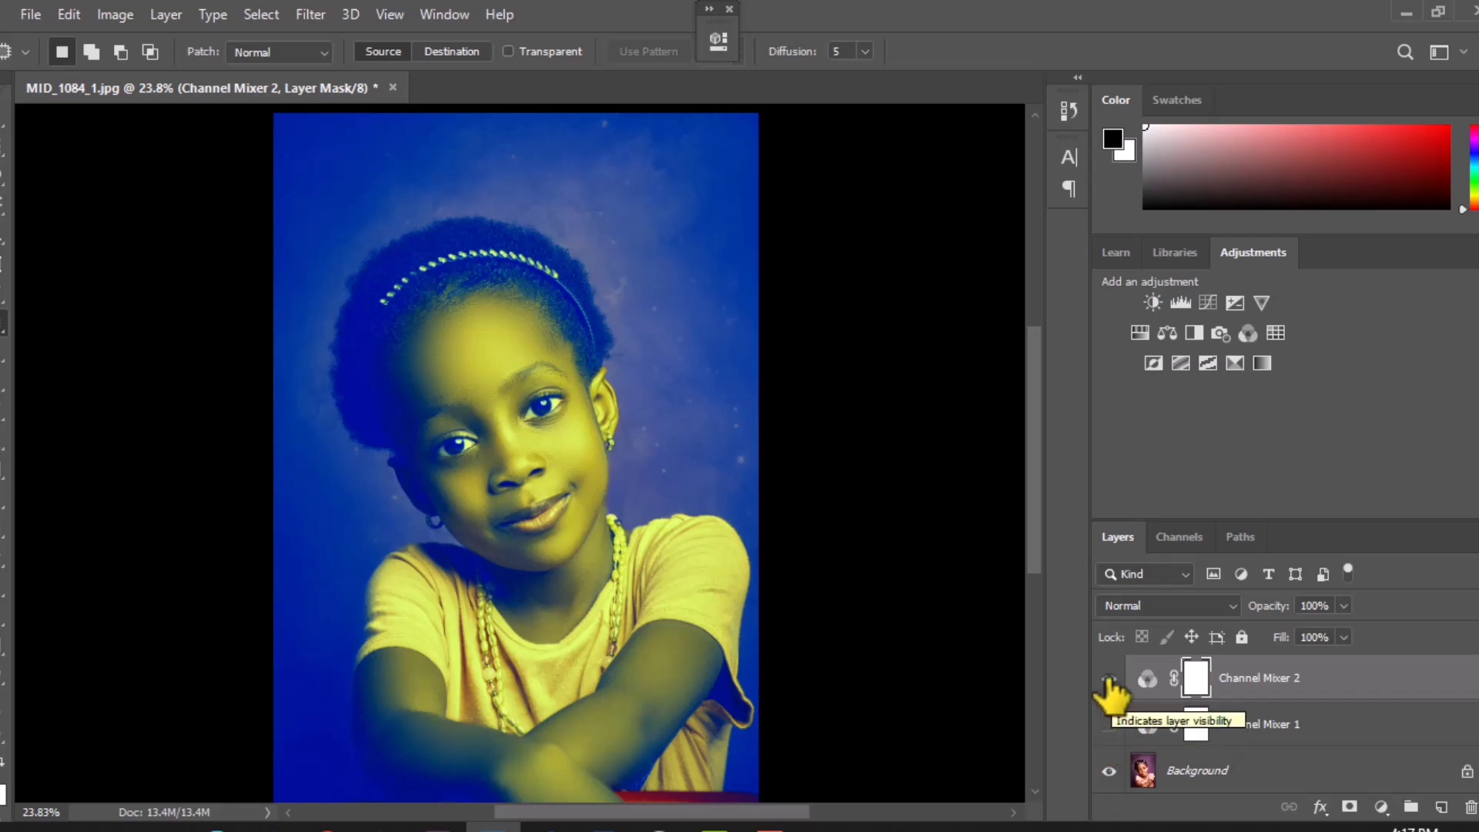
click(1109, 678)
click(1109, 725)
click(1108, 725)
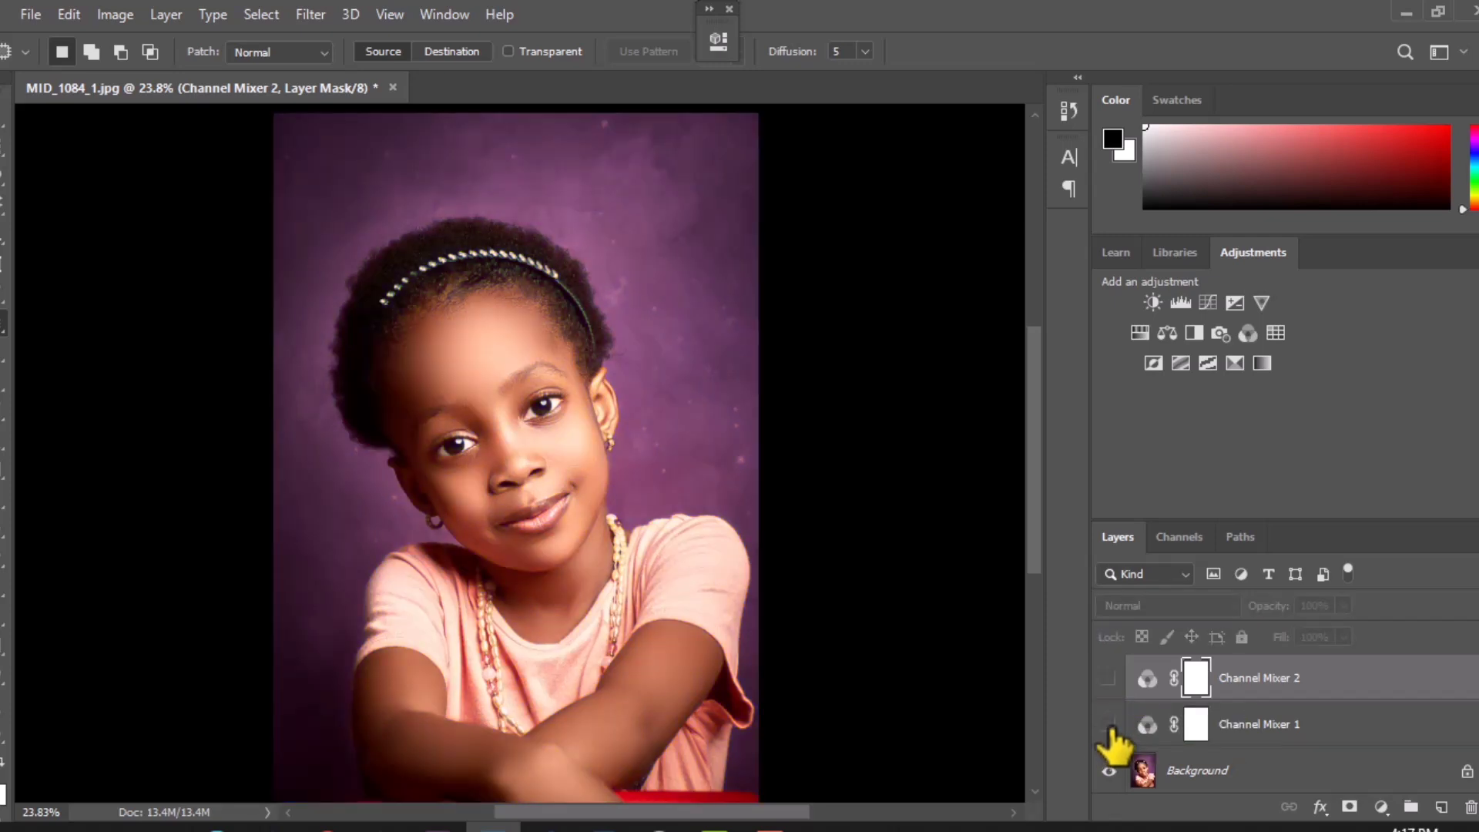
click(1109, 725)
click(1109, 679)
click(1109, 679)
click(1109, 725)
Step: Delete the Channel Mixer 1 layer and compare the portrait with and without Channel Mixer 2
click(1232, 724)
drag(1314, 727, 1469, 806)
click(1109, 677)
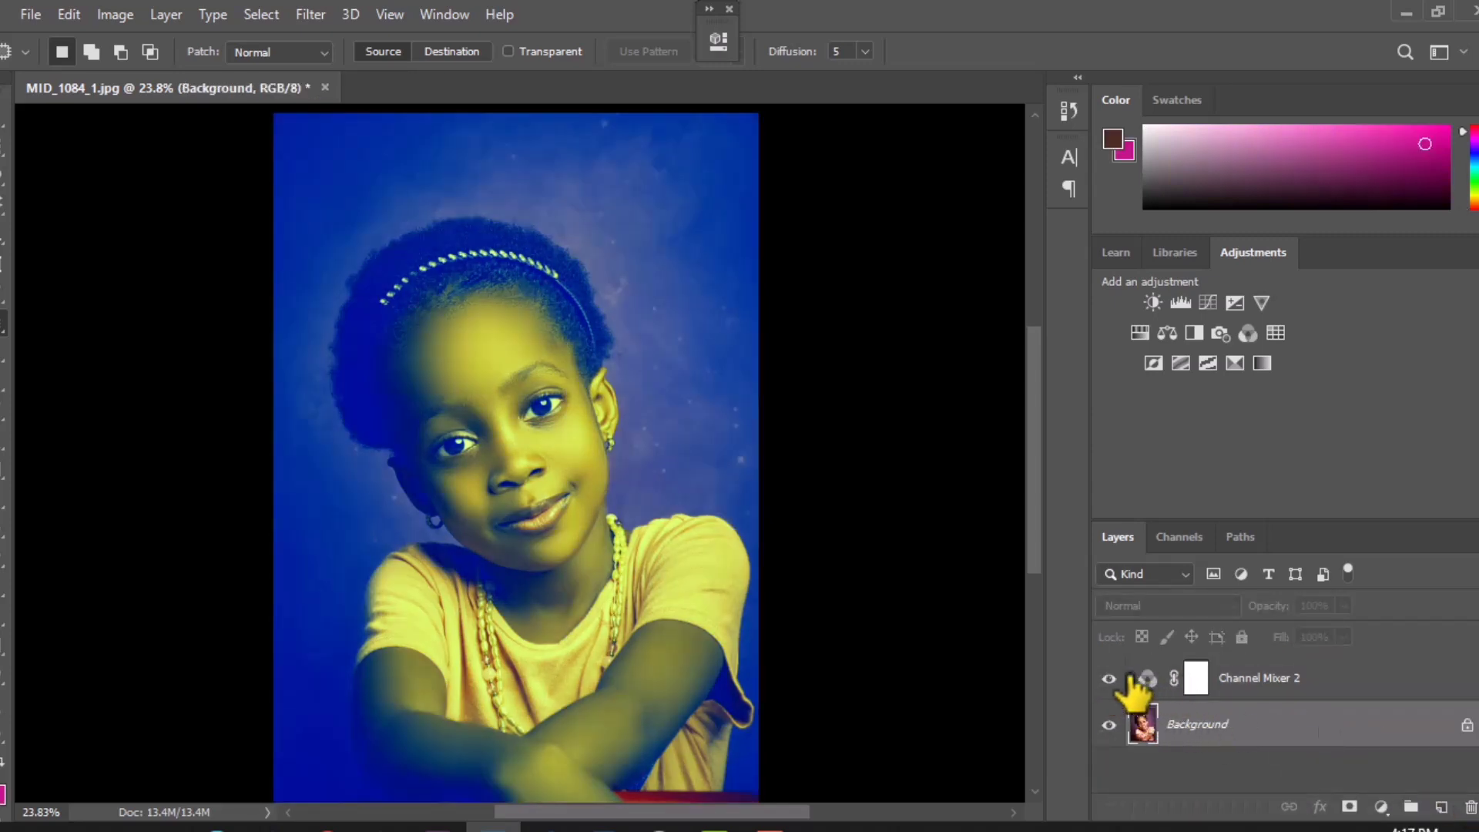
click(1109, 678)
click(1108, 678)
Step: Set the Channel Mixer 2 layer's blend mode to Overlay
click(1254, 679)
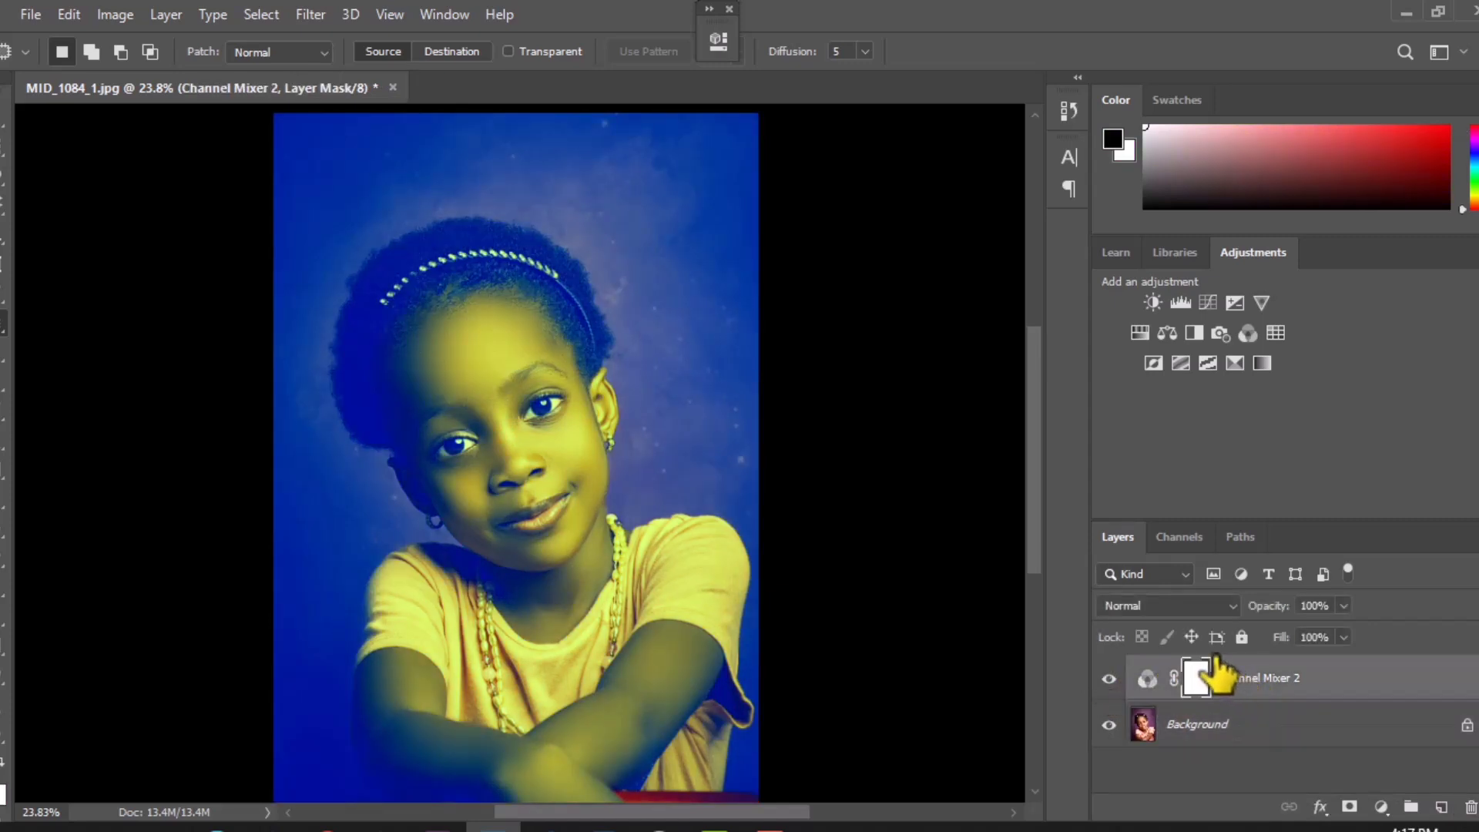
click(1152, 604)
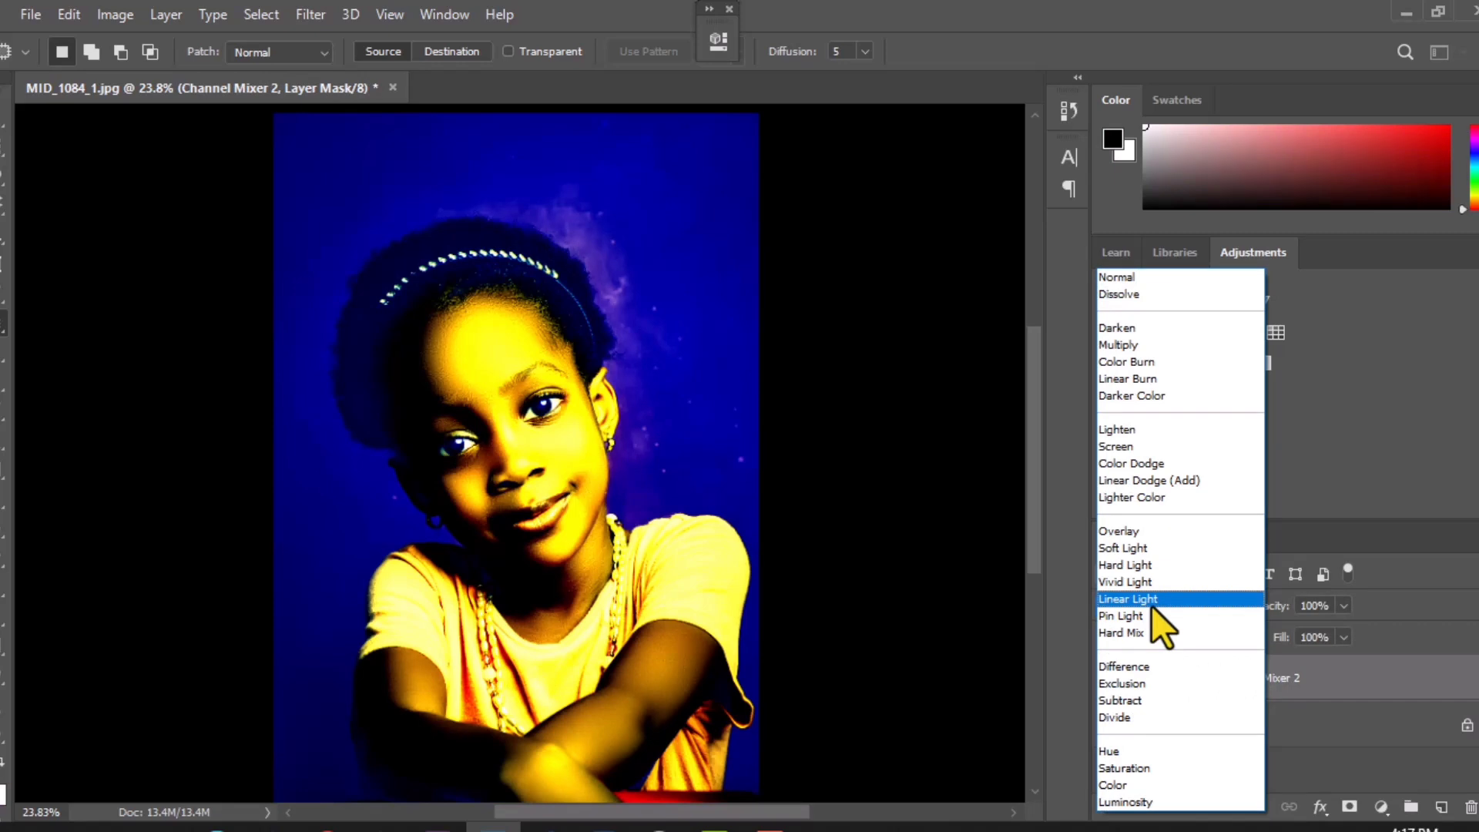
click(1408, 674)
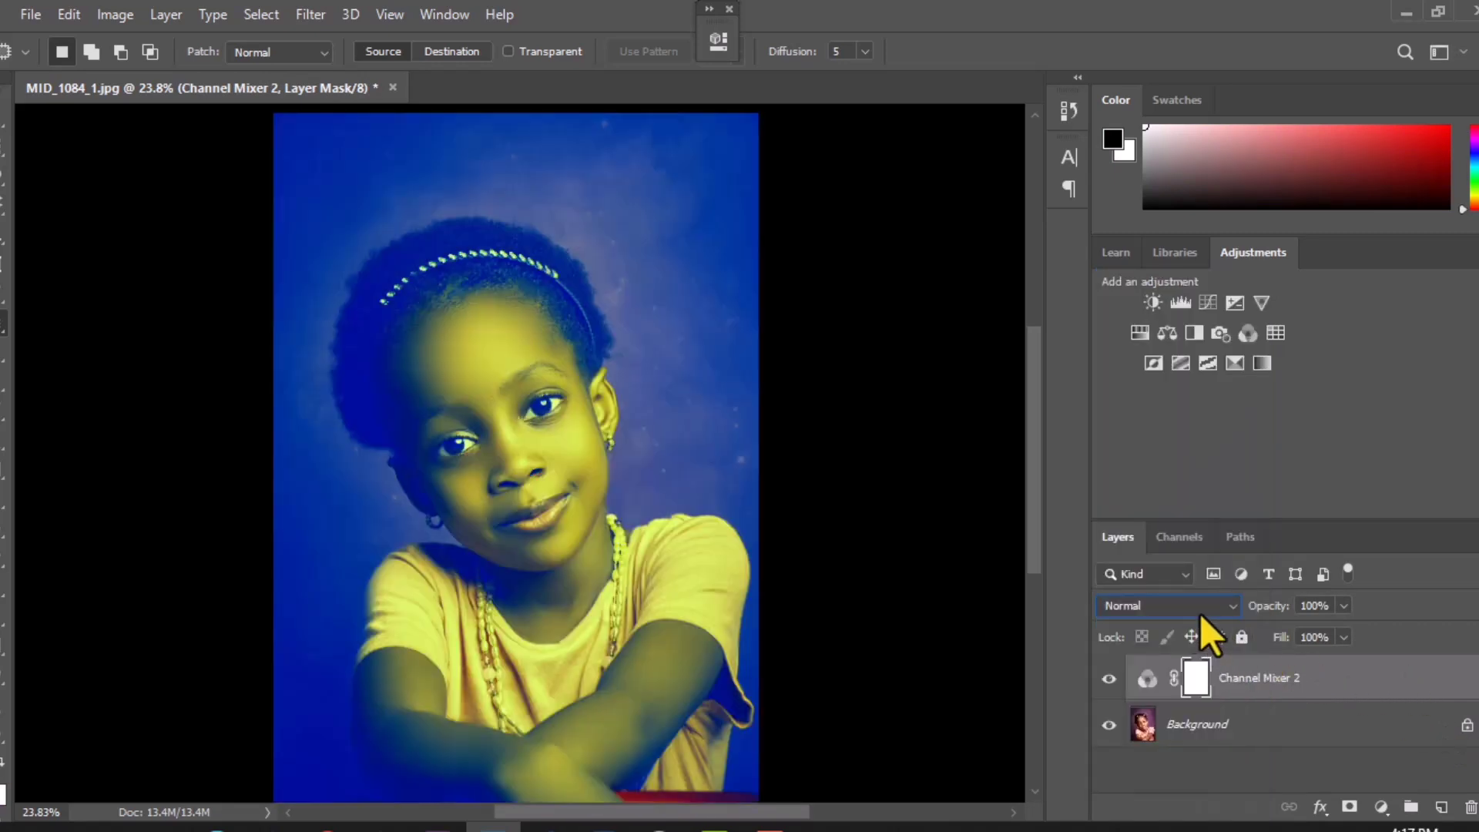
click(1232, 608)
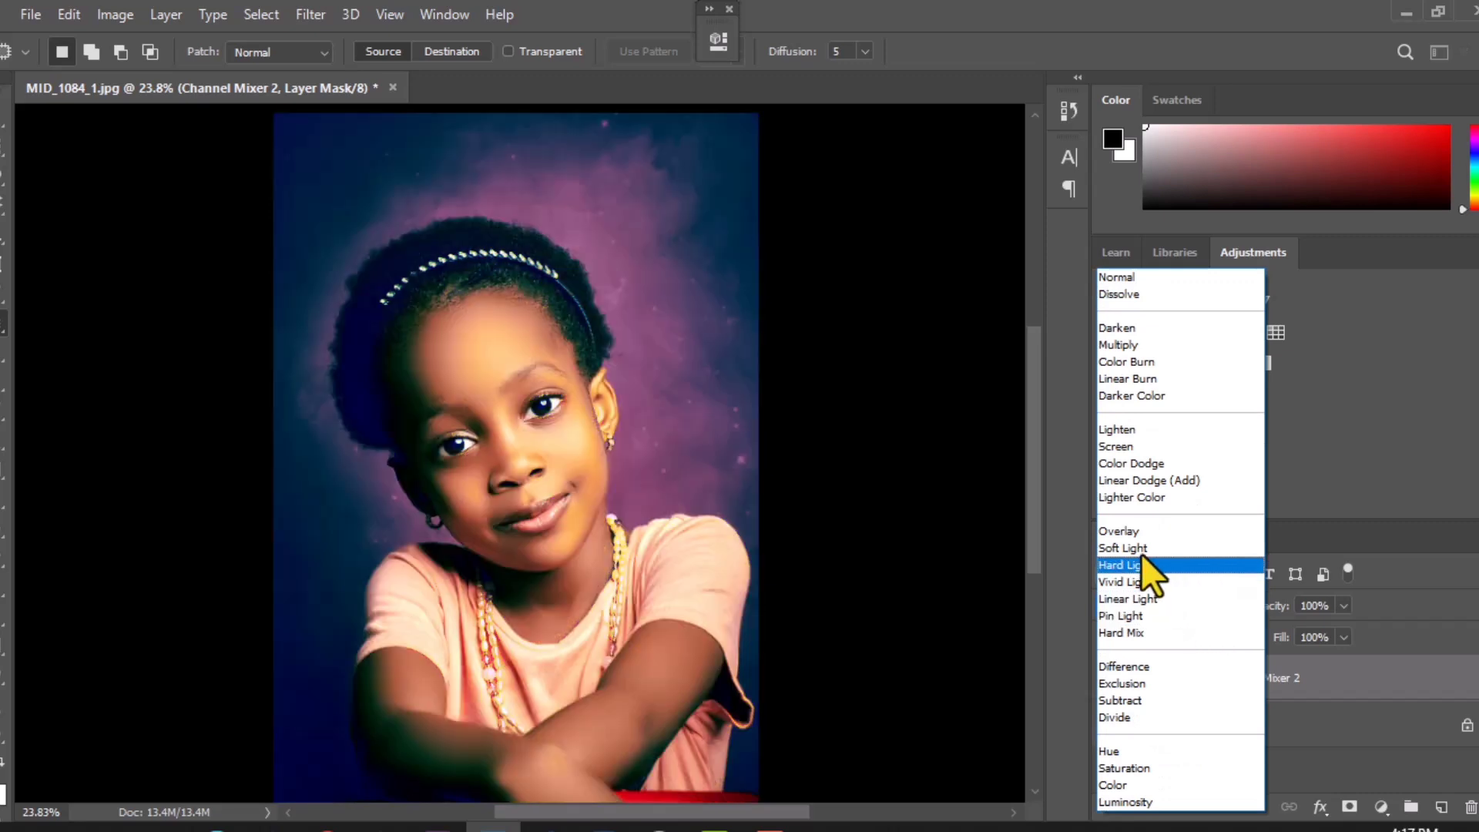
click(1128, 530)
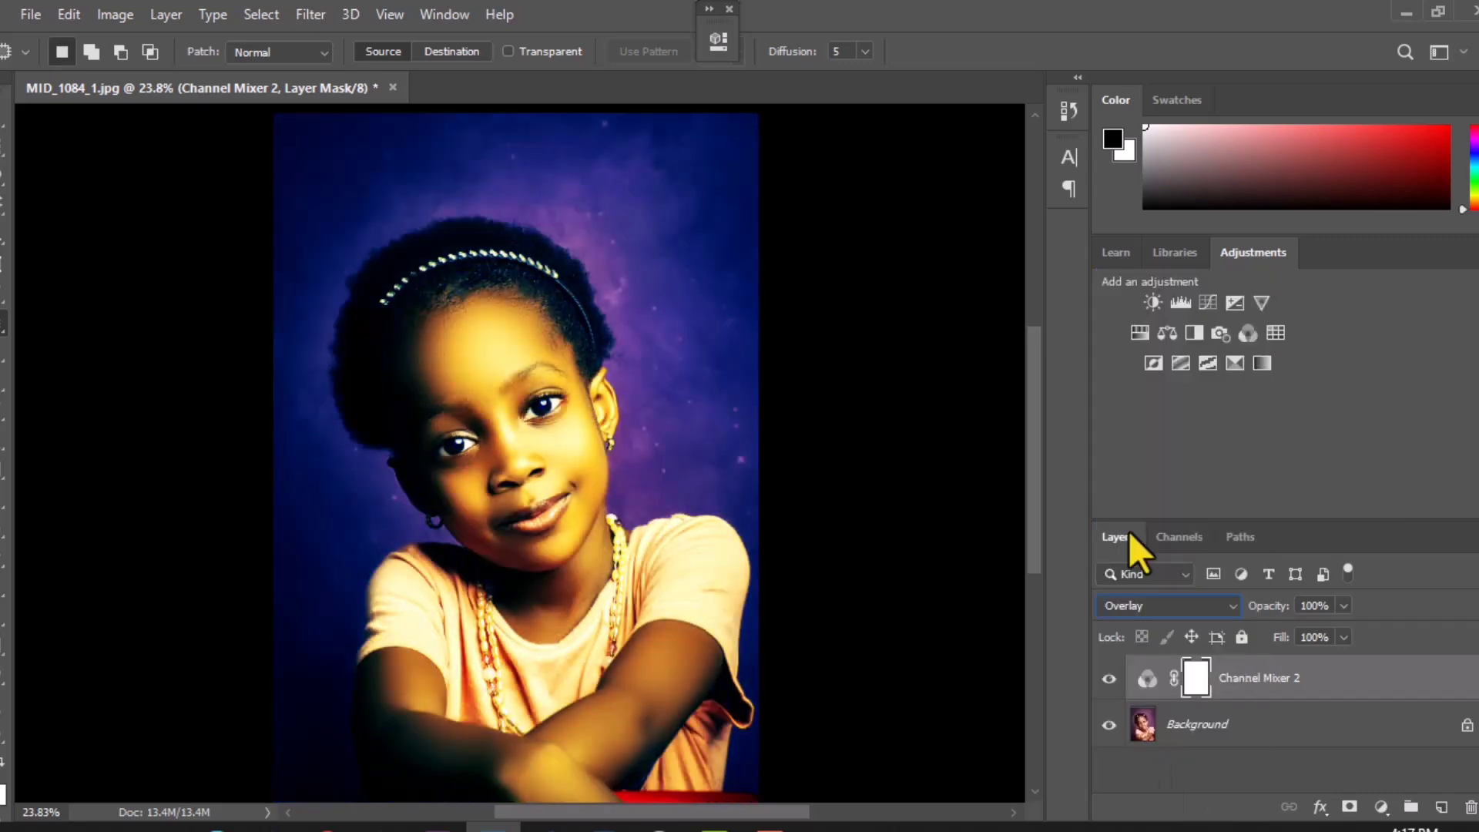
Step: Try the Soft Light blend mode on Channel Mixer 2, return it to Overlay, and compare before and after
click(1140, 605)
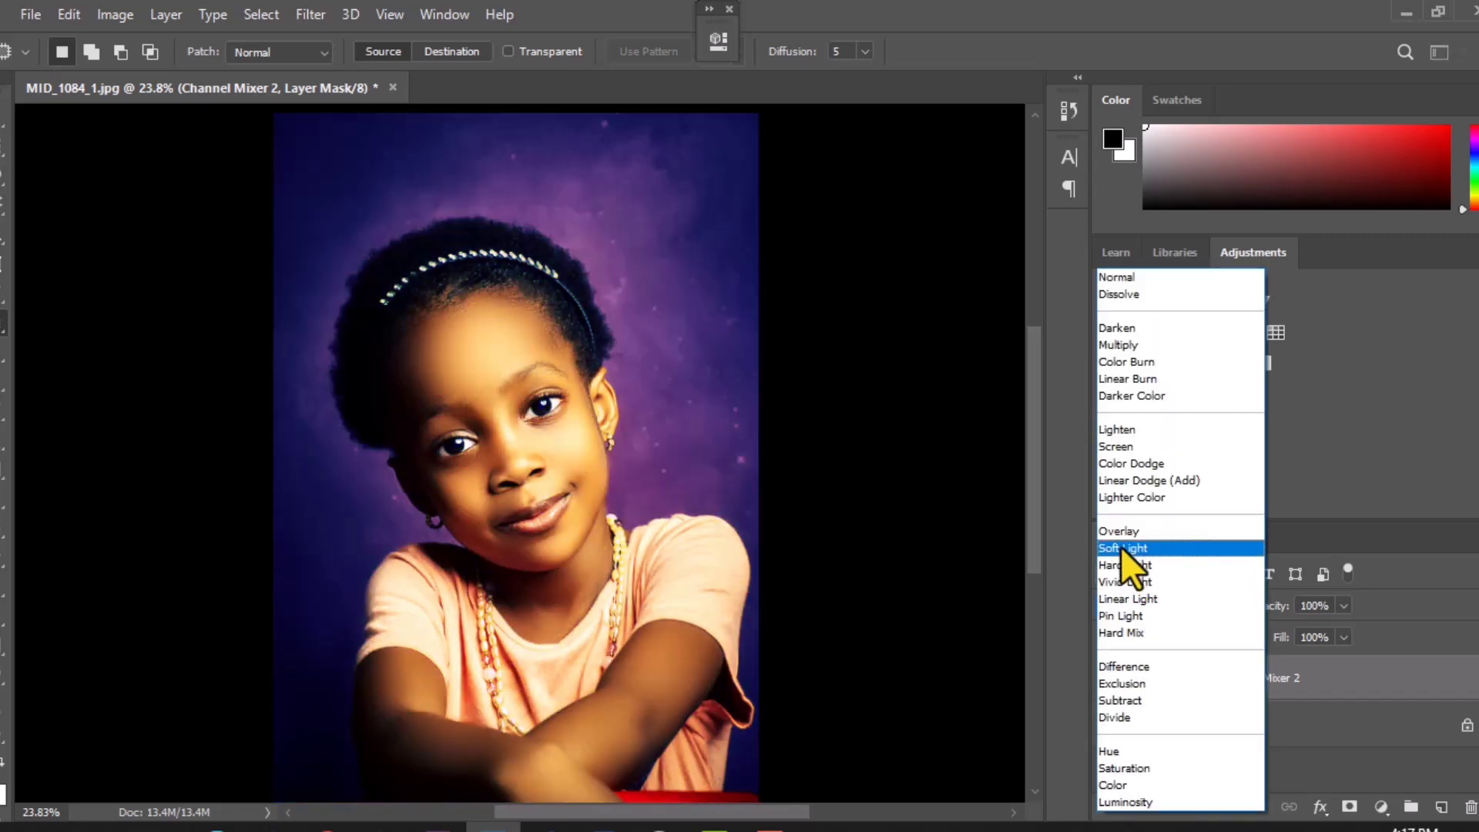
click(1120, 547)
click(1143, 599)
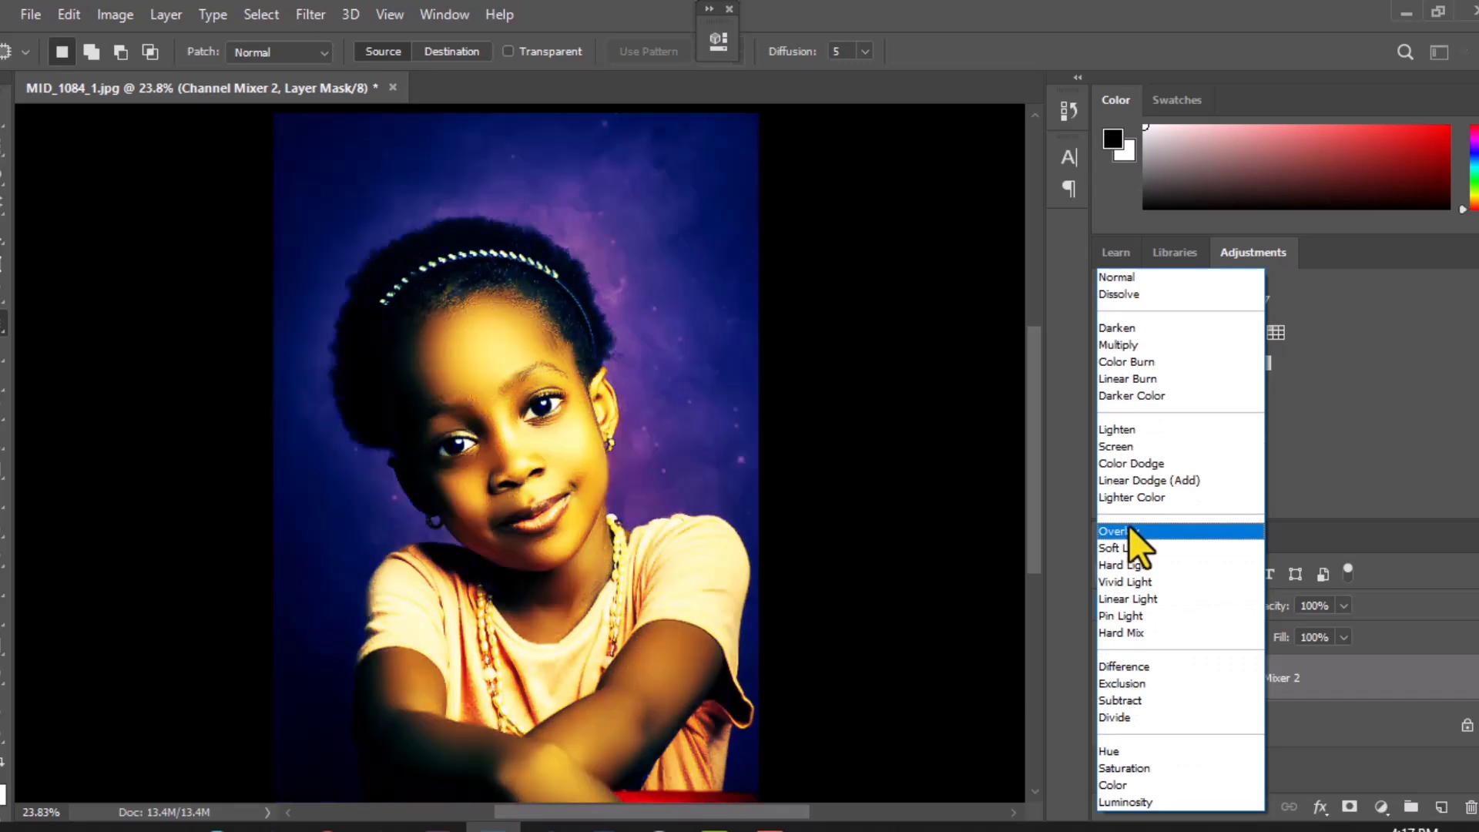
click(1129, 525)
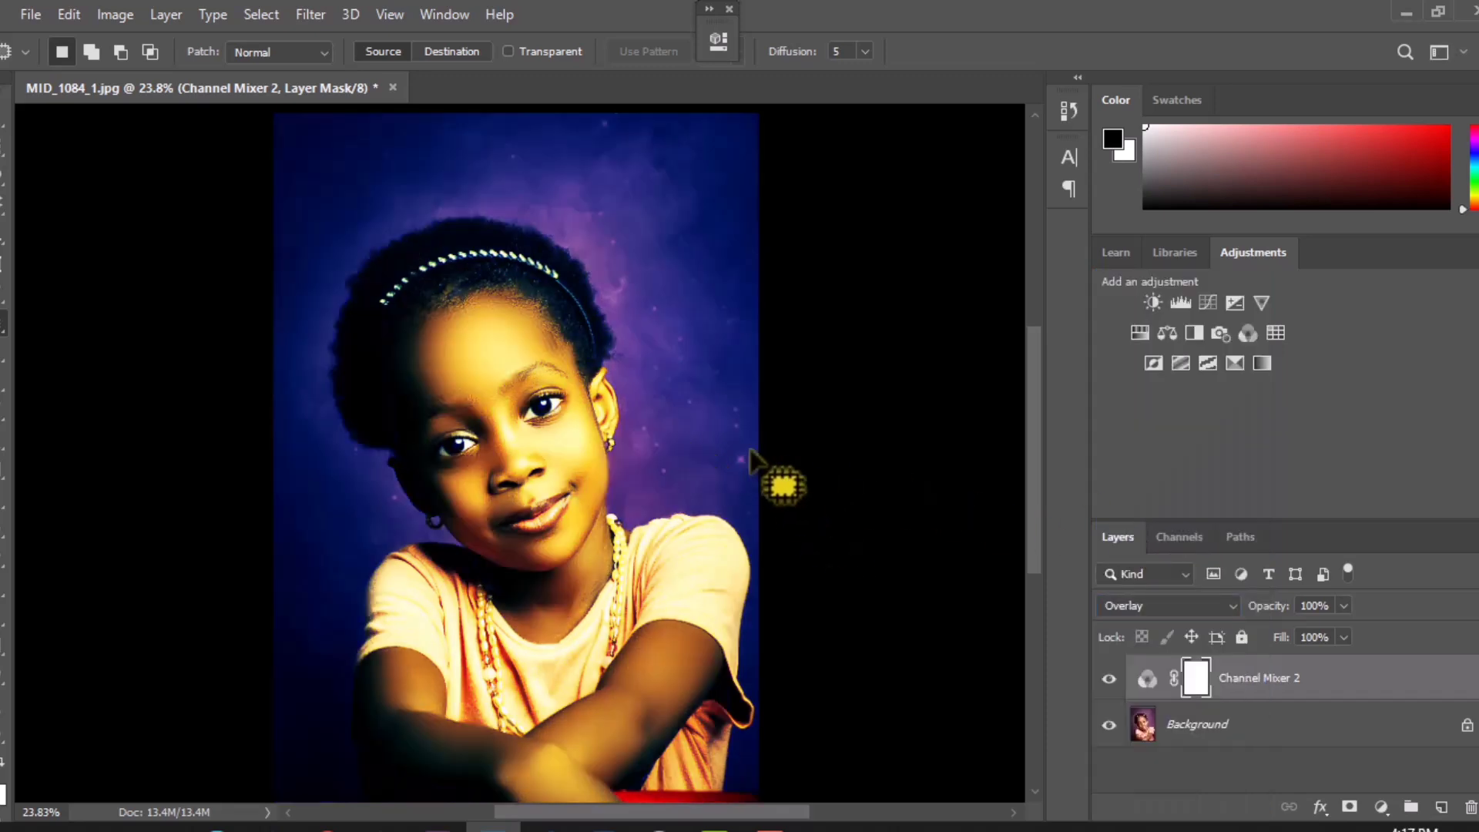
scroll(752, 462, down, 1)
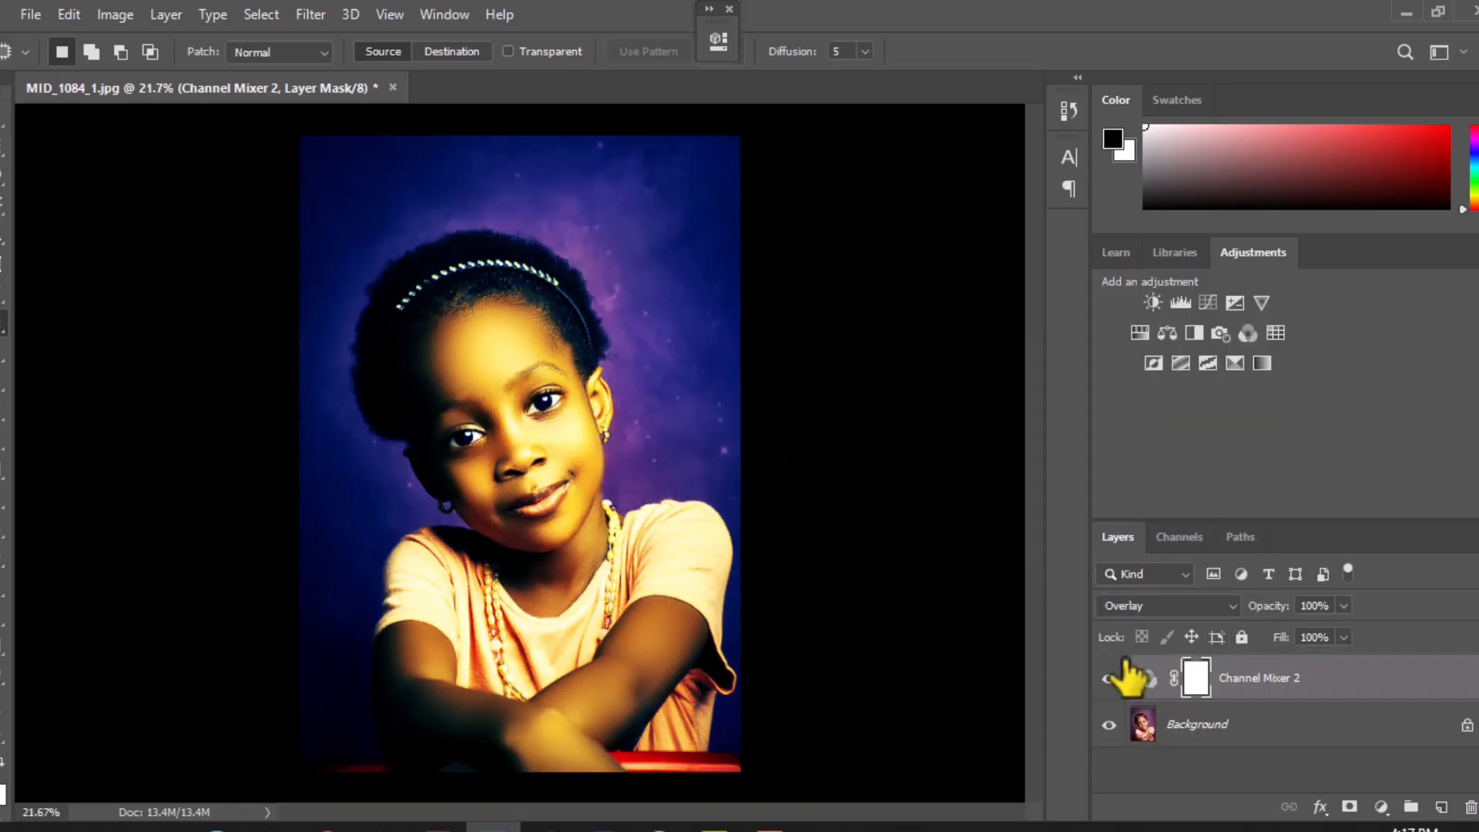
click(1109, 678)
click(1109, 679)
Step: Set the Channel Mixer 2 layer's opacity to 75% and compare the portrait with and without it
click(1342, 605)
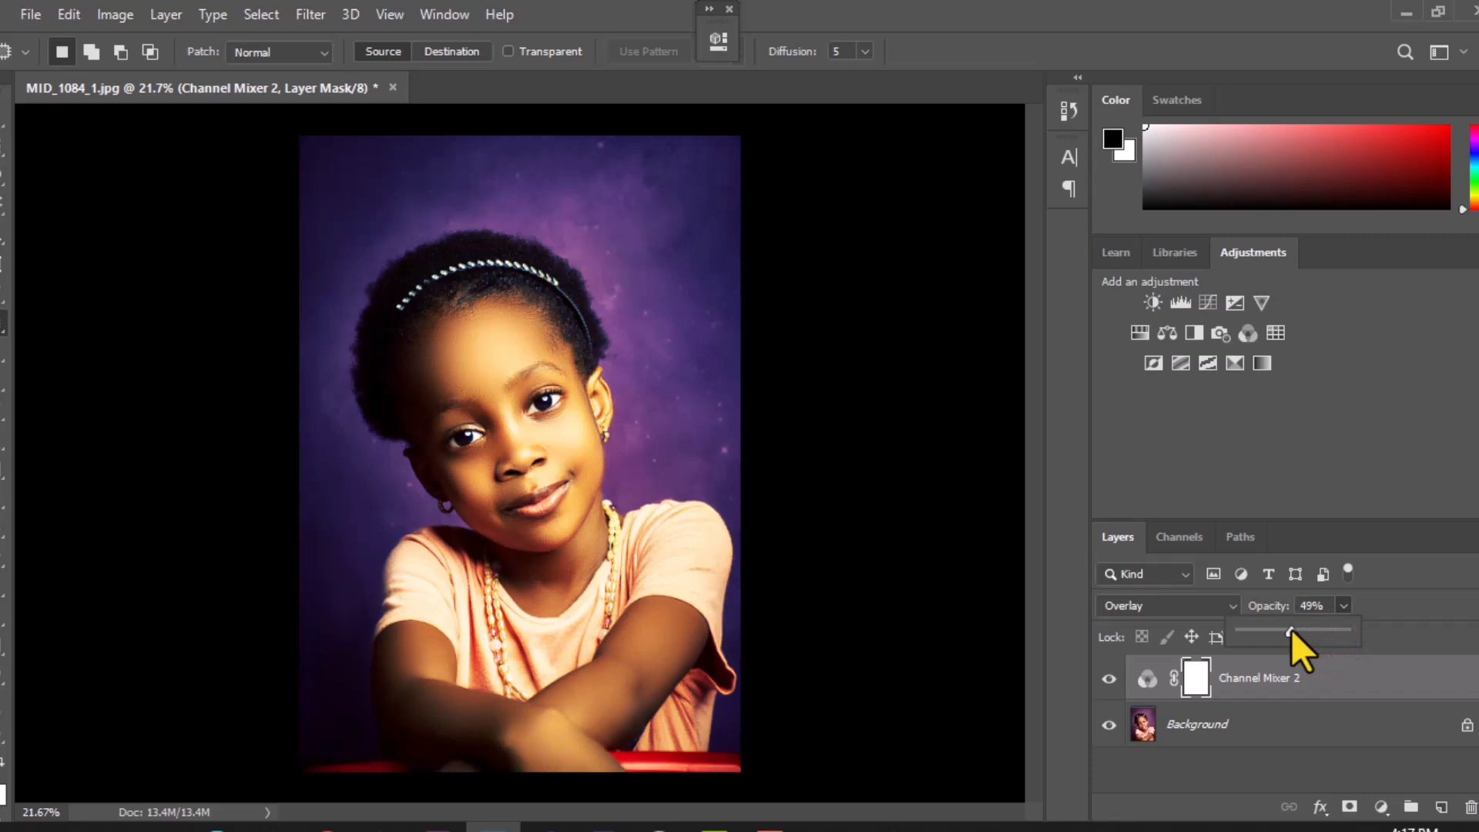
drag(1292, 630, 1310, 631)
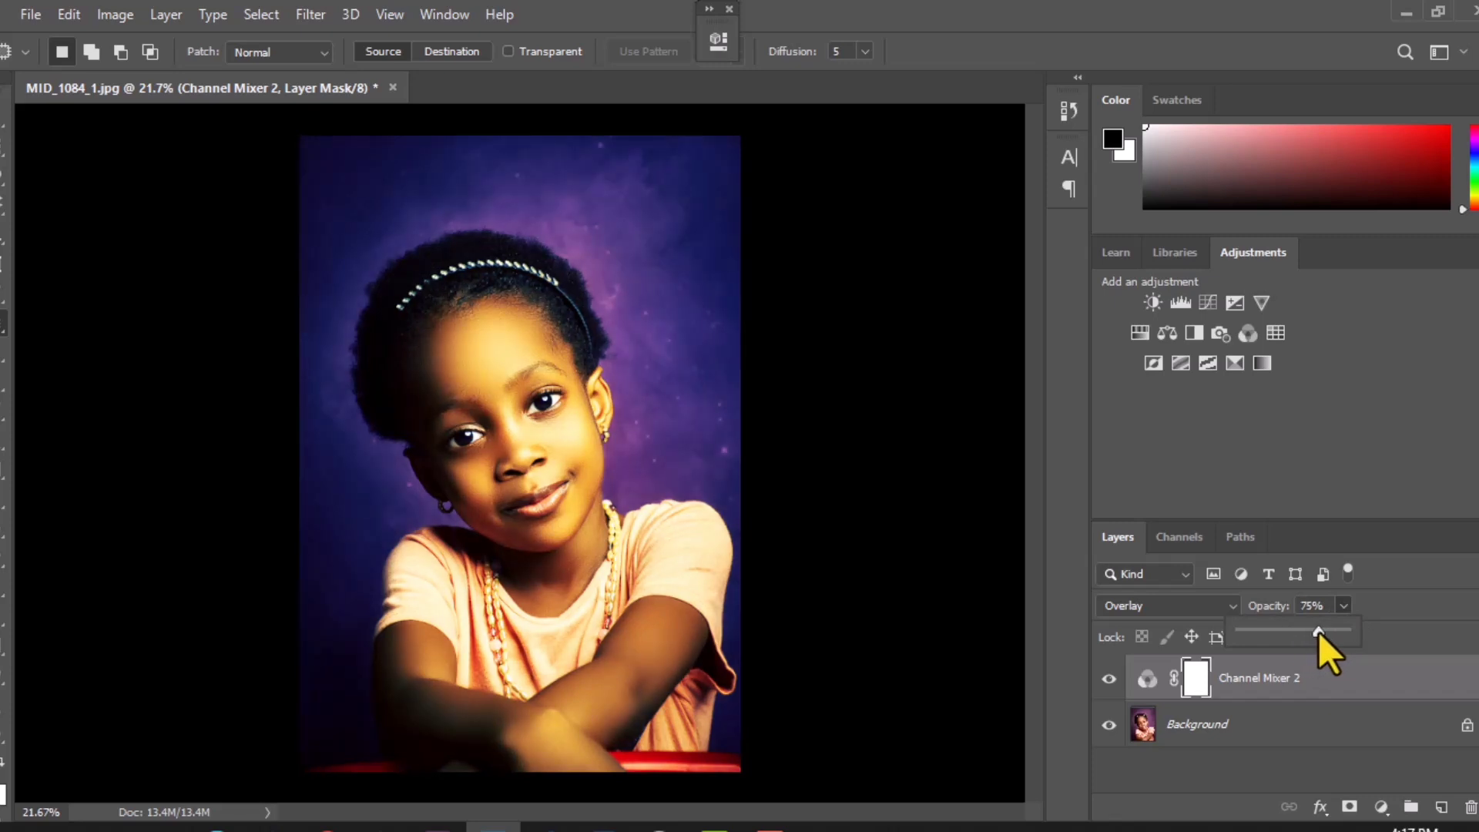
click(1109, 677)
click(1109, 677)
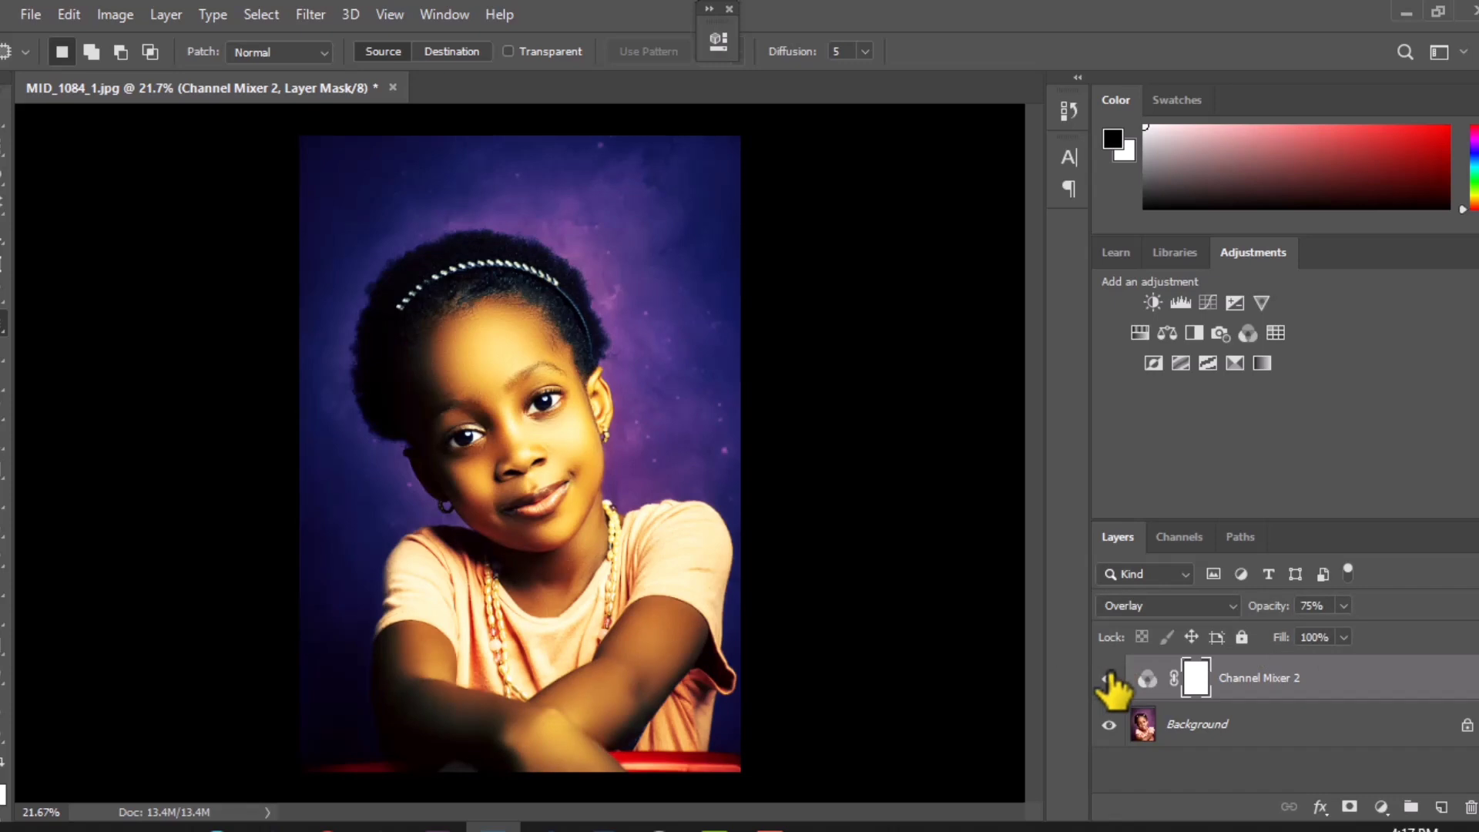
click(1108, 678)
click(1109, 678)
Step: Lower the Channel Mixer 2 layer's opacity to 65% and check the portrait with the layer hidden and shown
click(1344, 606)
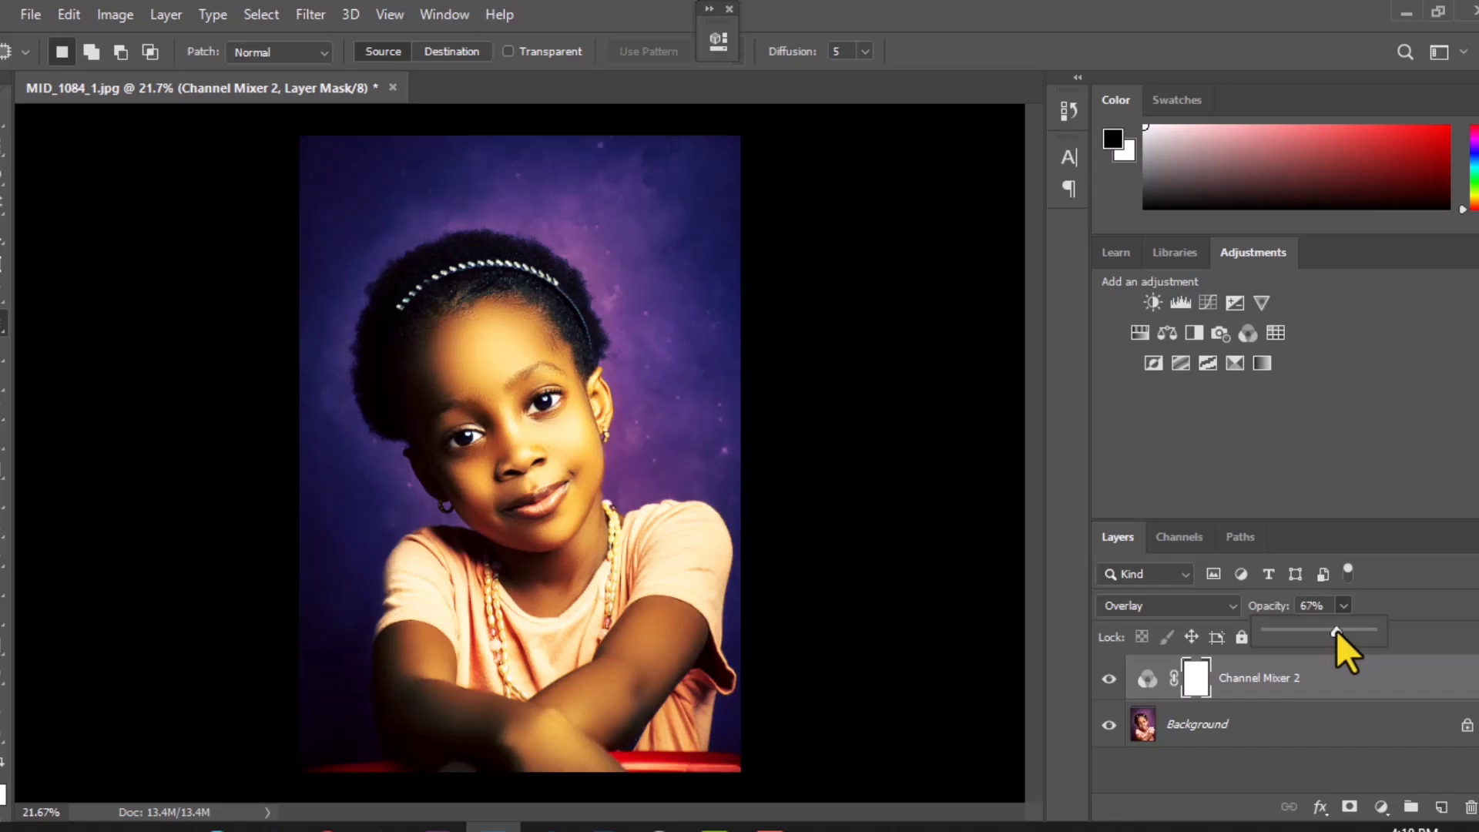
drag(1334, 630, 1333, 631)
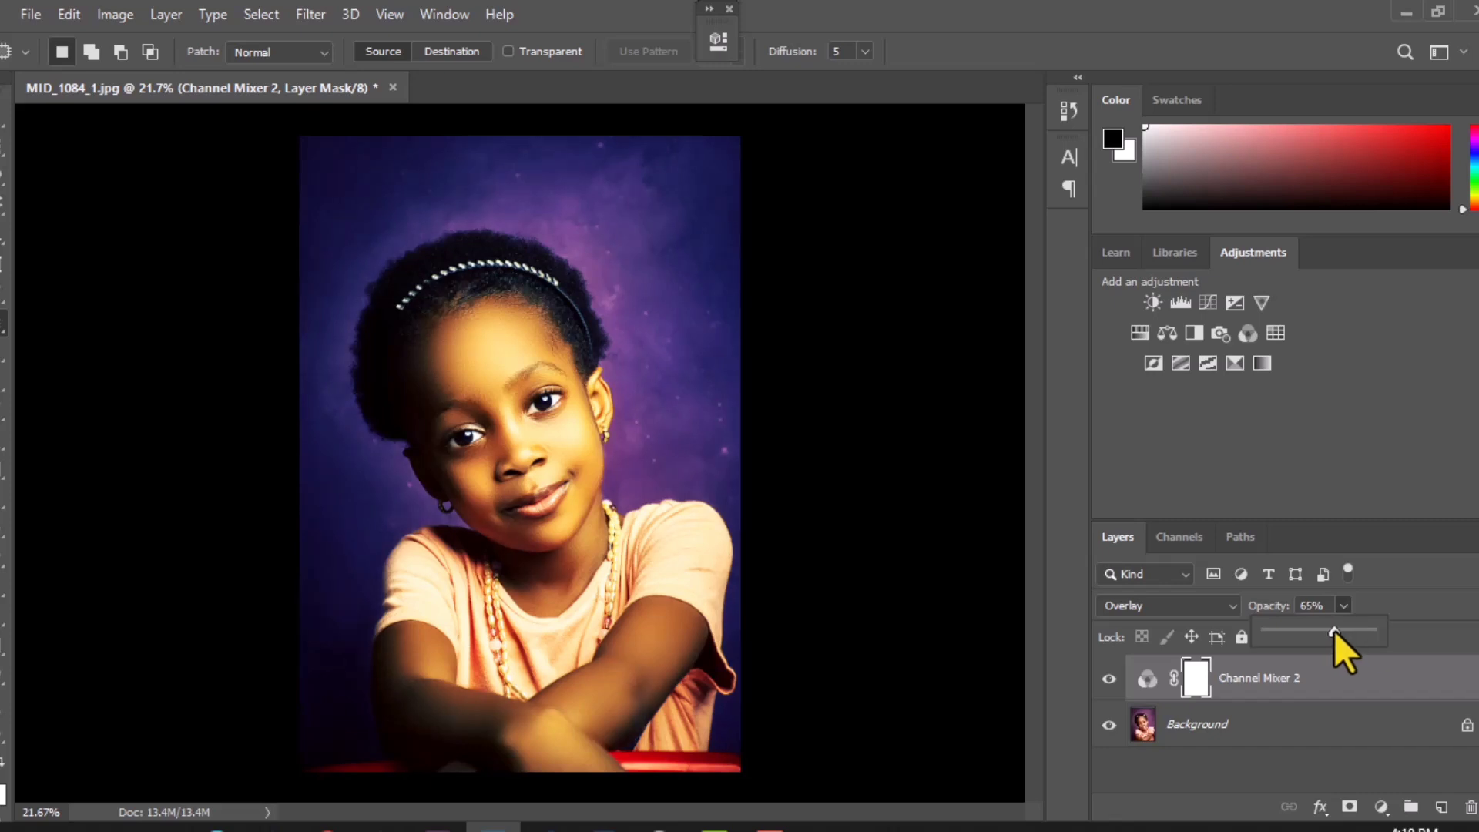
click(1109, 679)
click(1109, 680)
click(1108, 679)
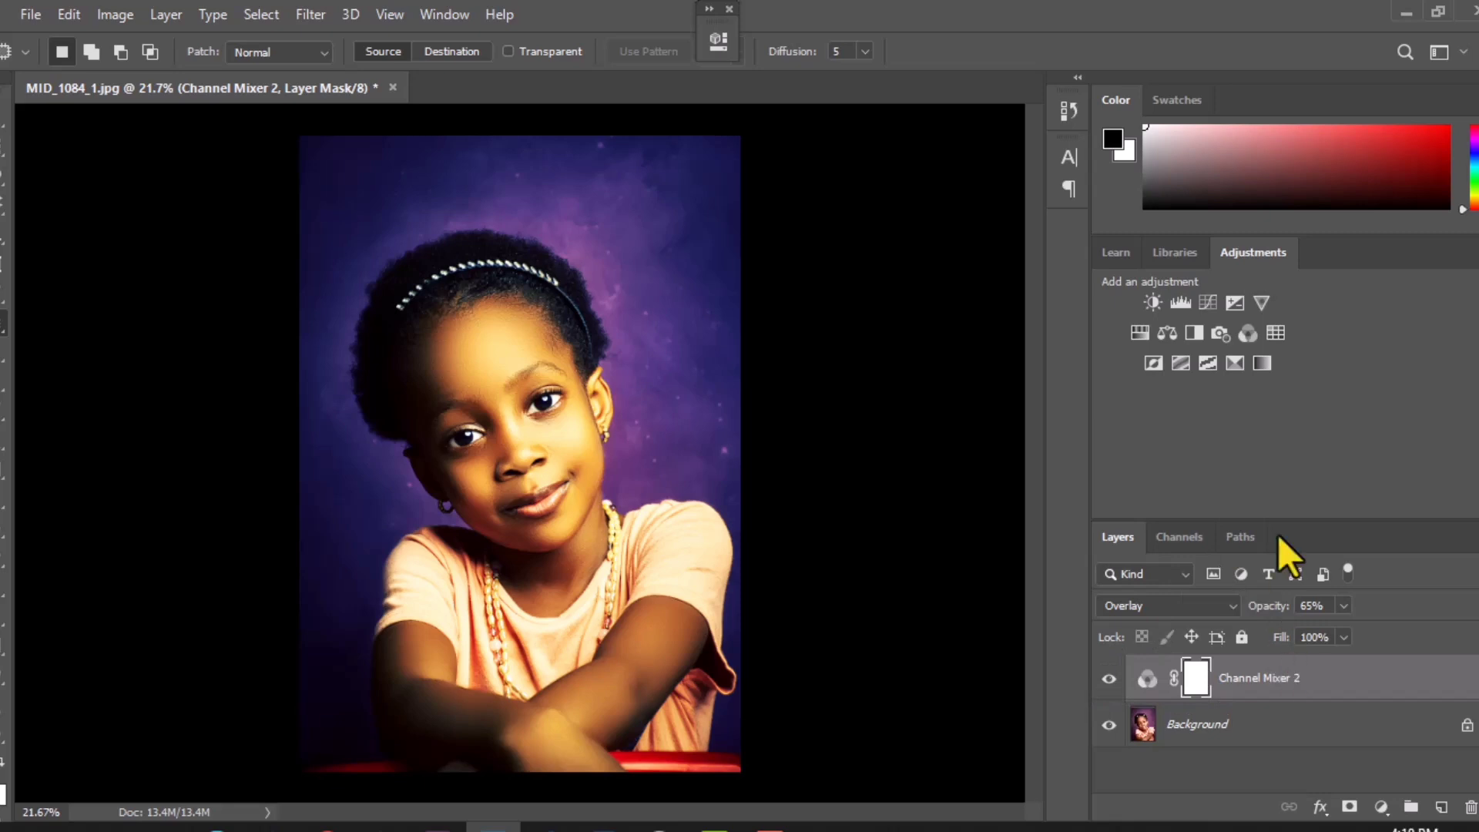
Step: Add a Curves adjustment layer above Channel Mixer 2 and brighten the highlights by moving the RGB white point inward
click(1206, 301)
drag(569, 44, 943, 104)
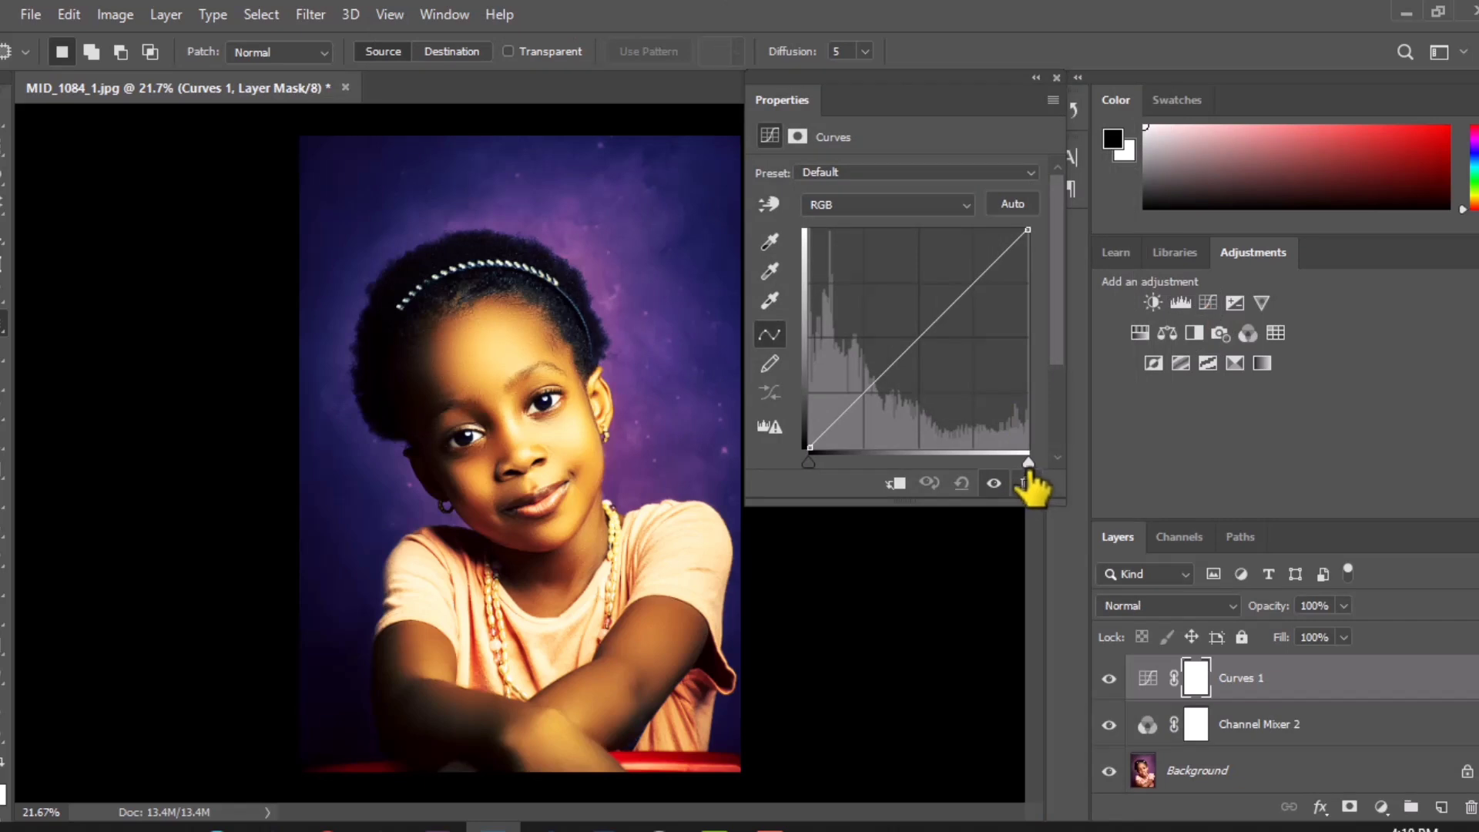
drag(1027, 463, 980, 454)
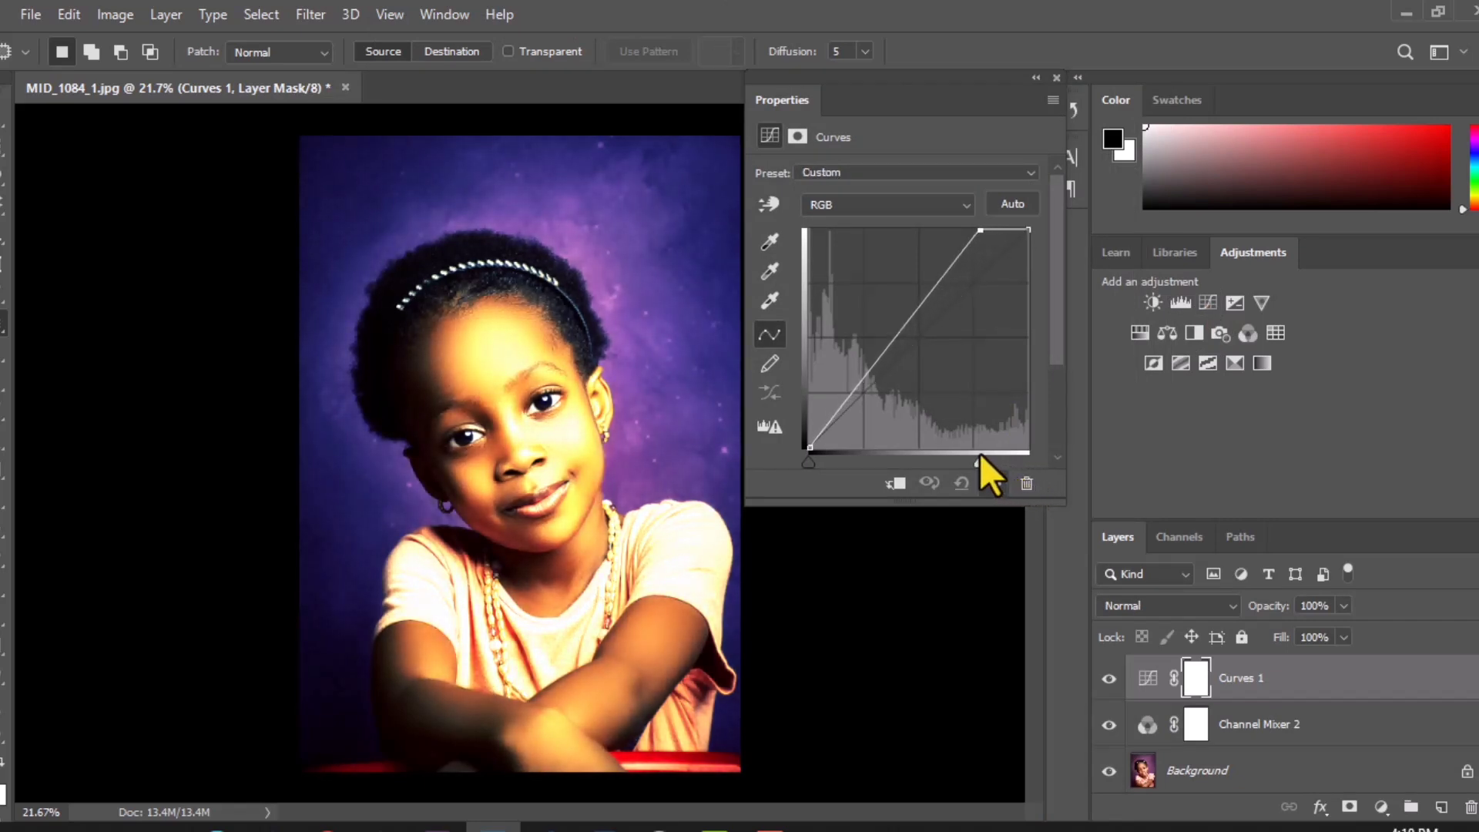
double_click(1033, 71)
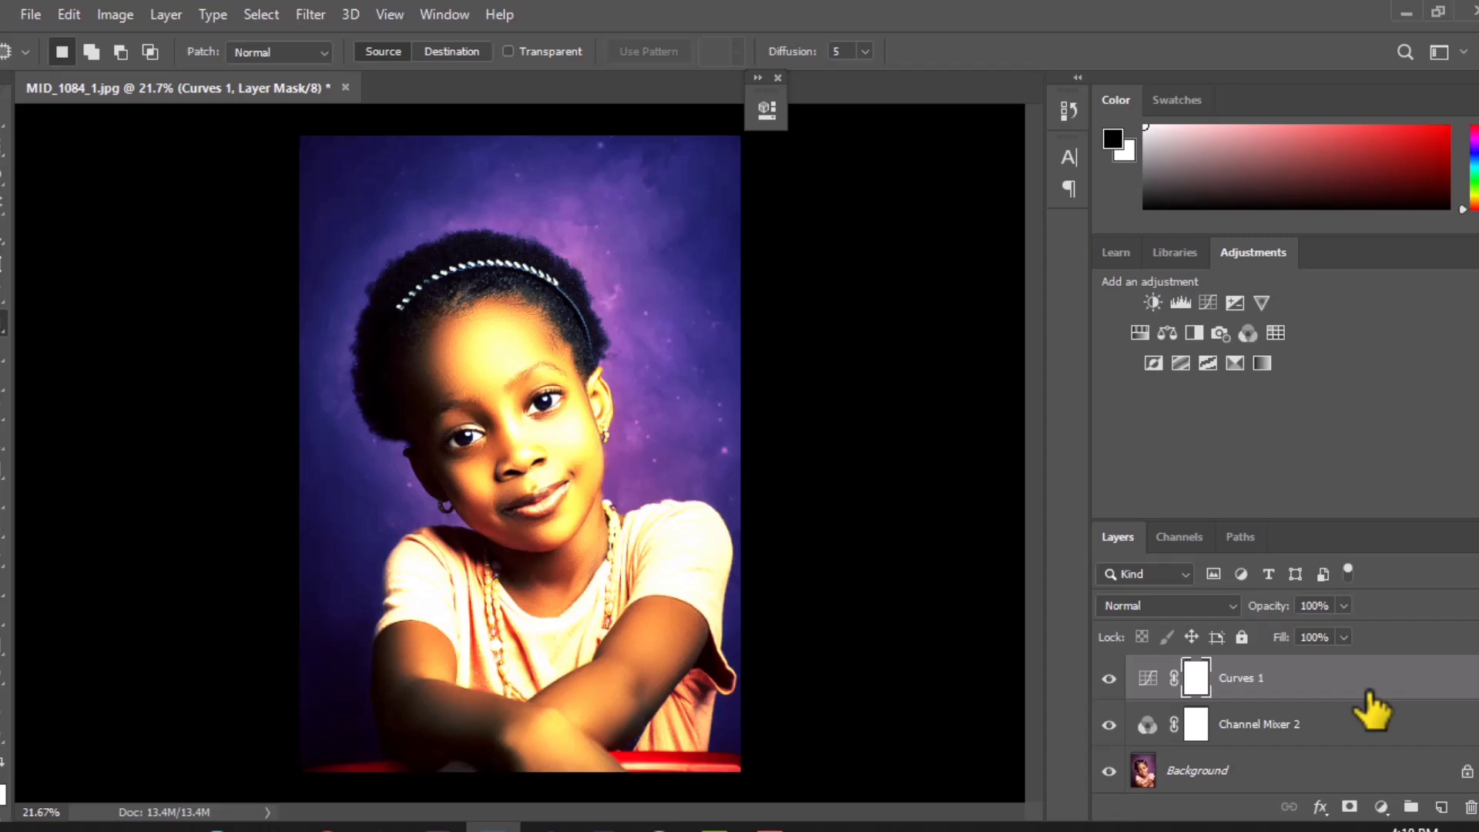
Step: In the Curves 1 layer's blending options, split the Underlying Layer's Blend If shadow range to 112 / 255
double_click(1439, 672)
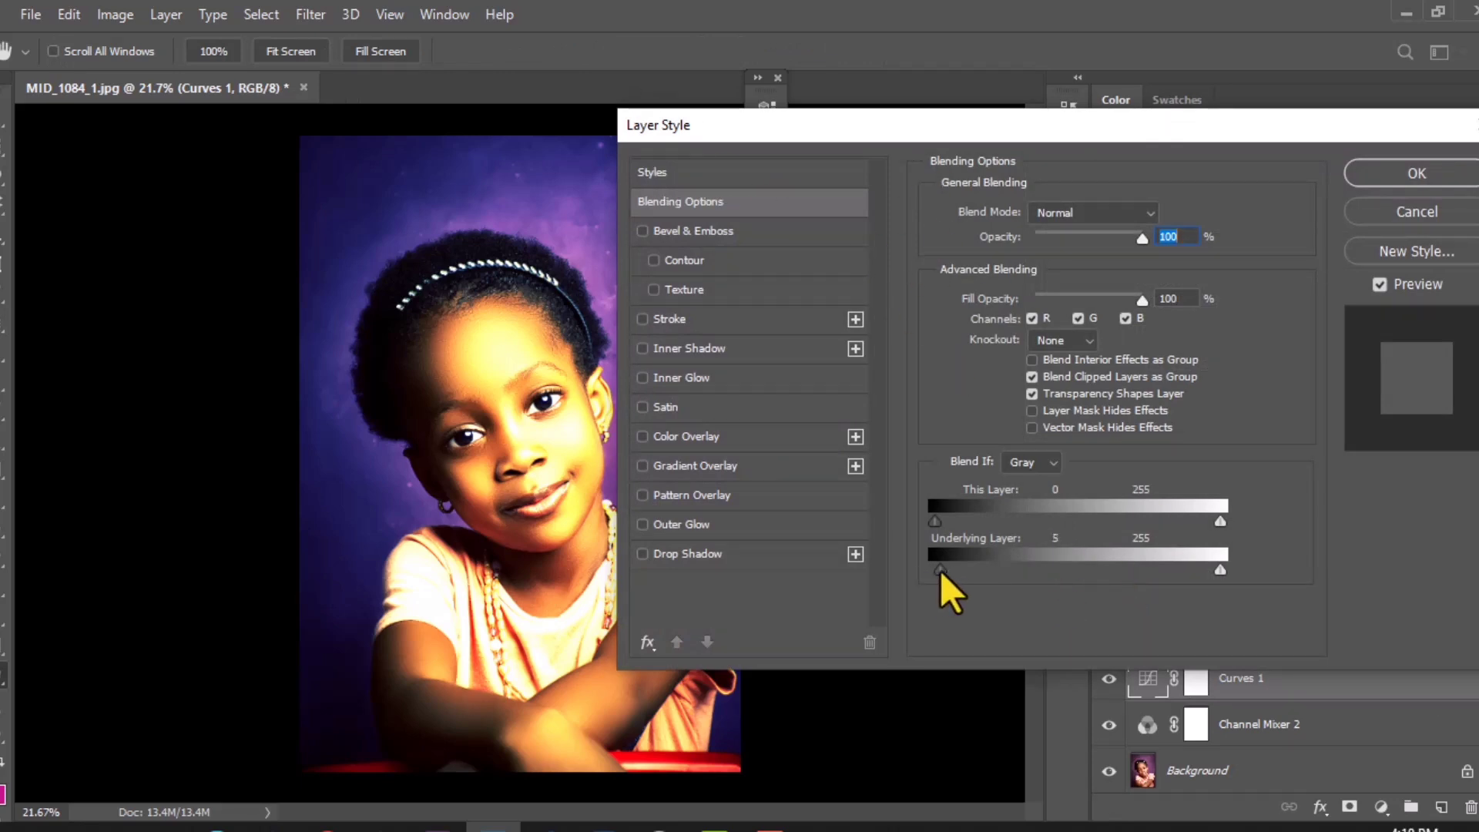
drag(940, 570, 995, 575)
drag(893, 119, 990, 36)
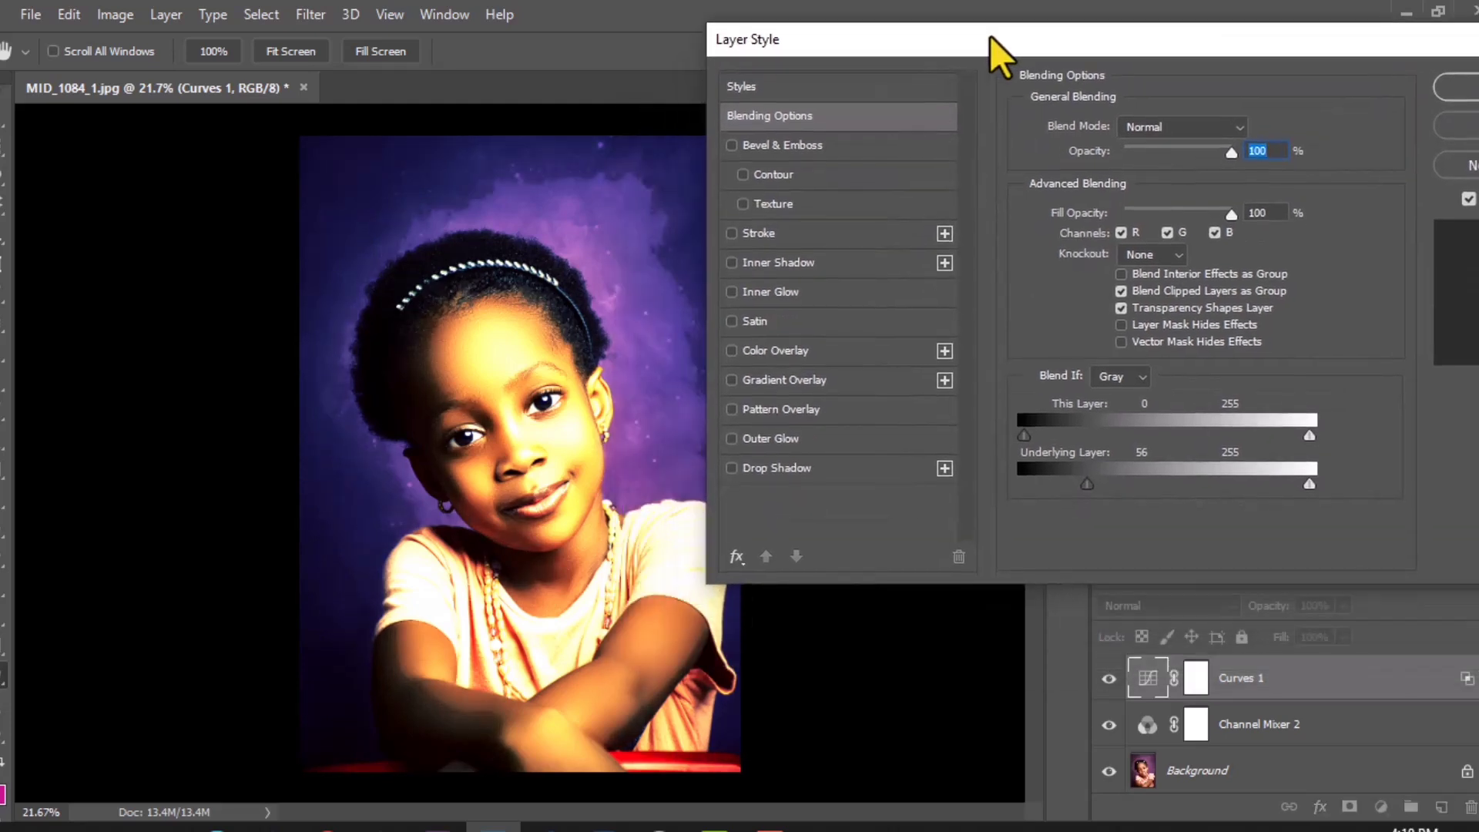
drag(1092, 482, 1149, 484)
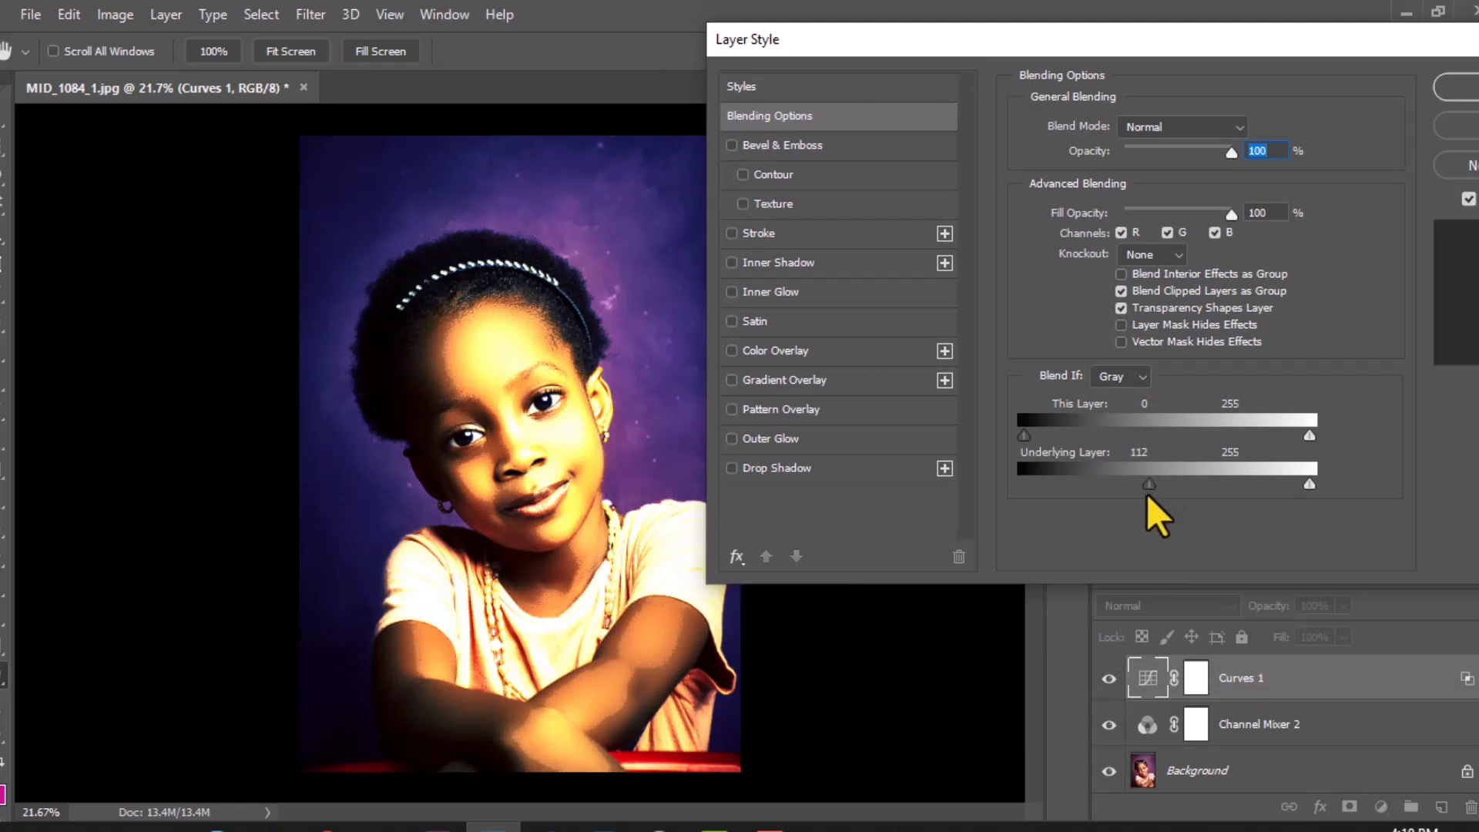
drag(1153, 484, 1309, 484)
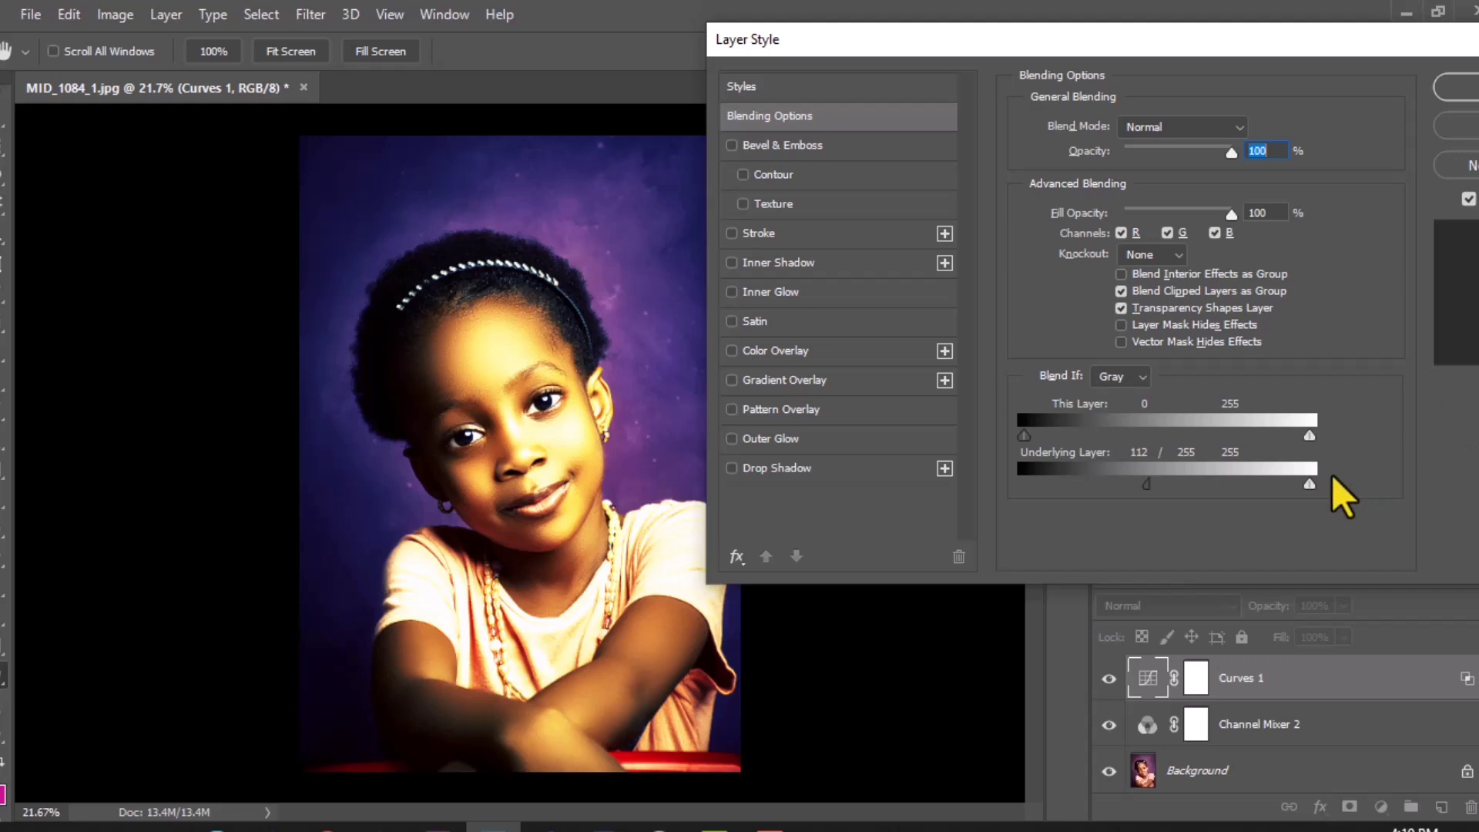
click(1458, 87)
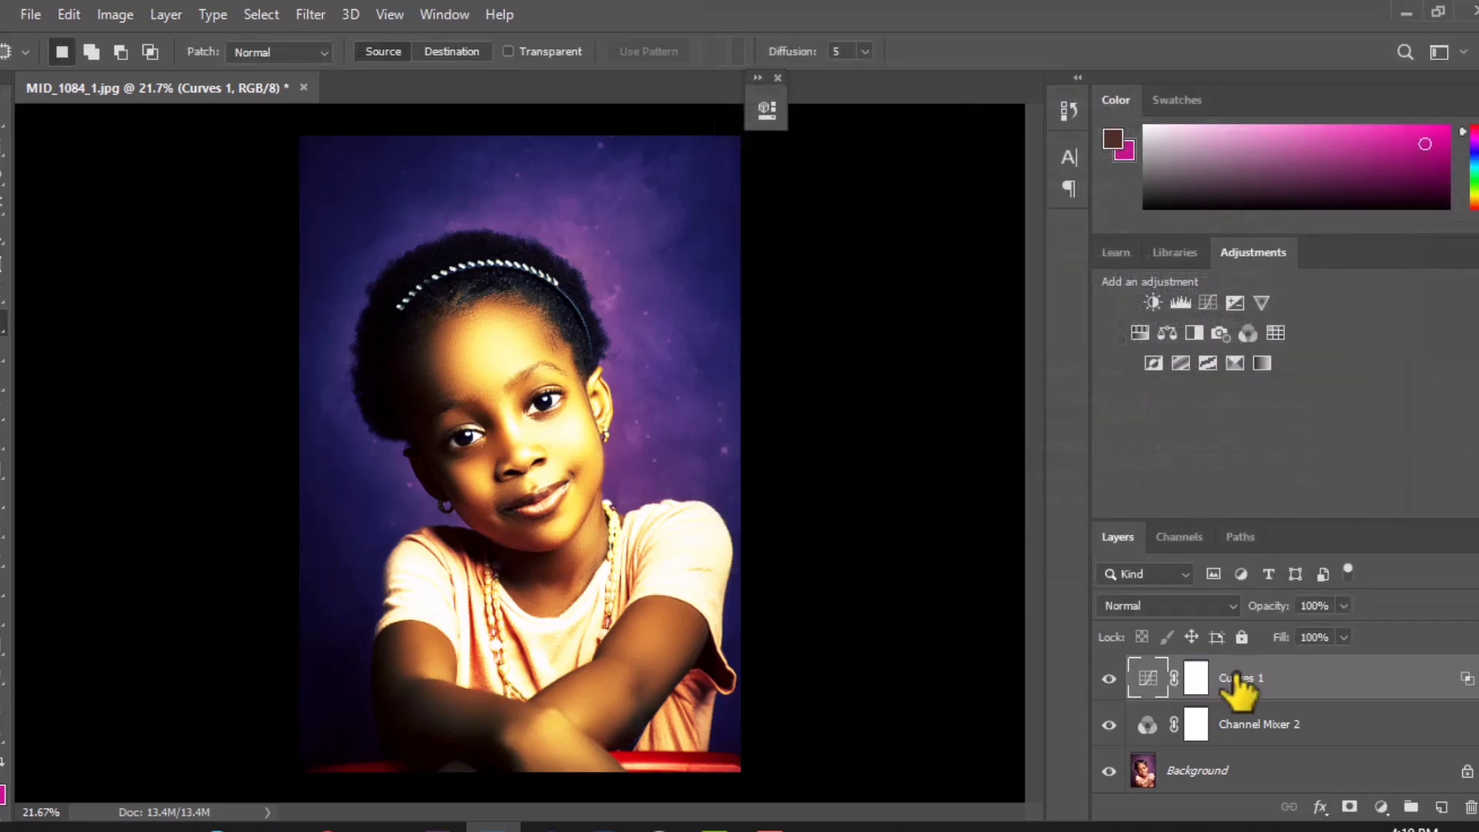
Step: Reduce the Curves 1 layer's opacity to 20%, comparing the portrait with and without the layer
click(1343, 605)
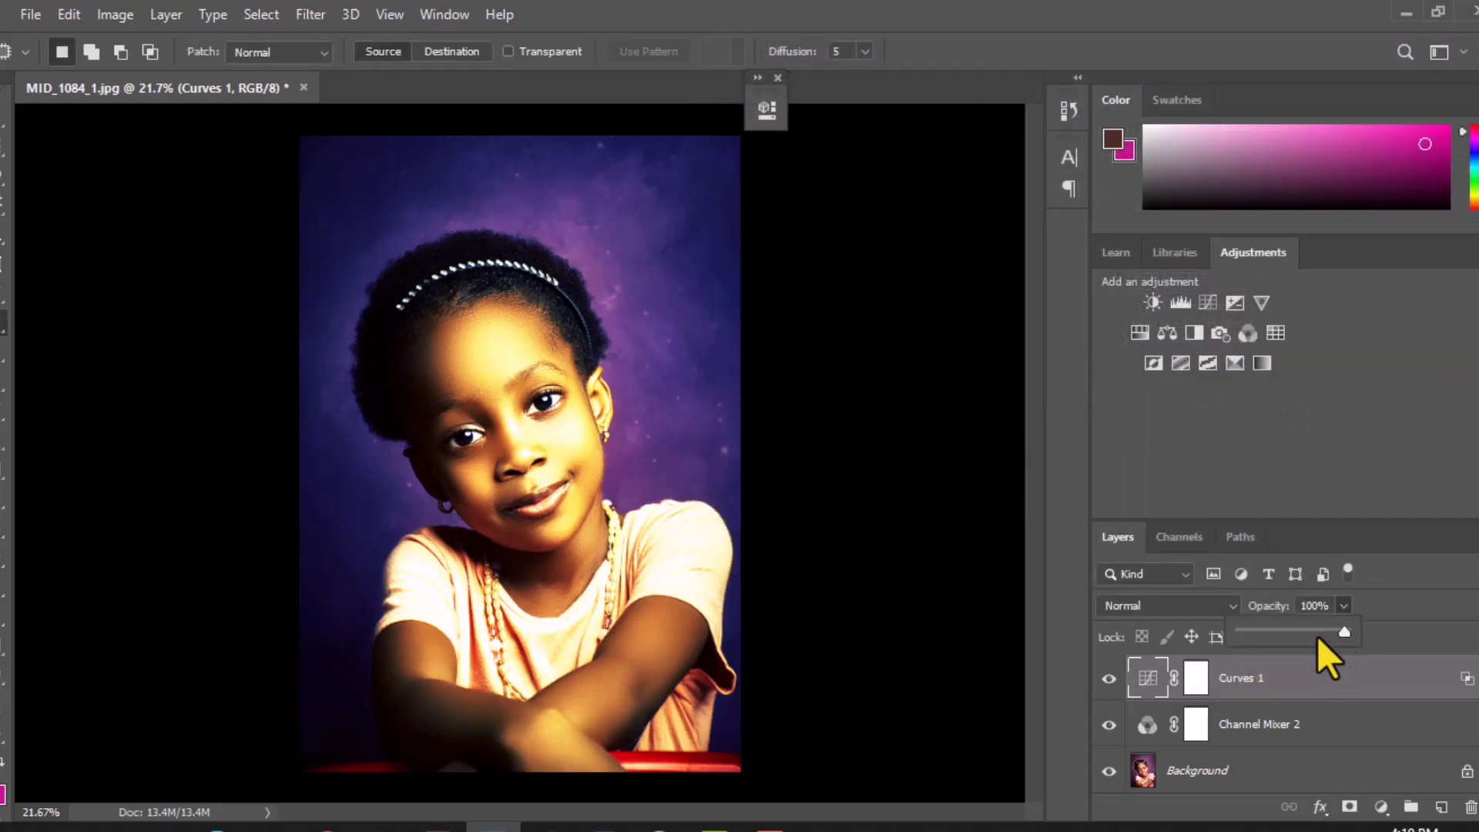
drag(1300, 630, 1297, 630)
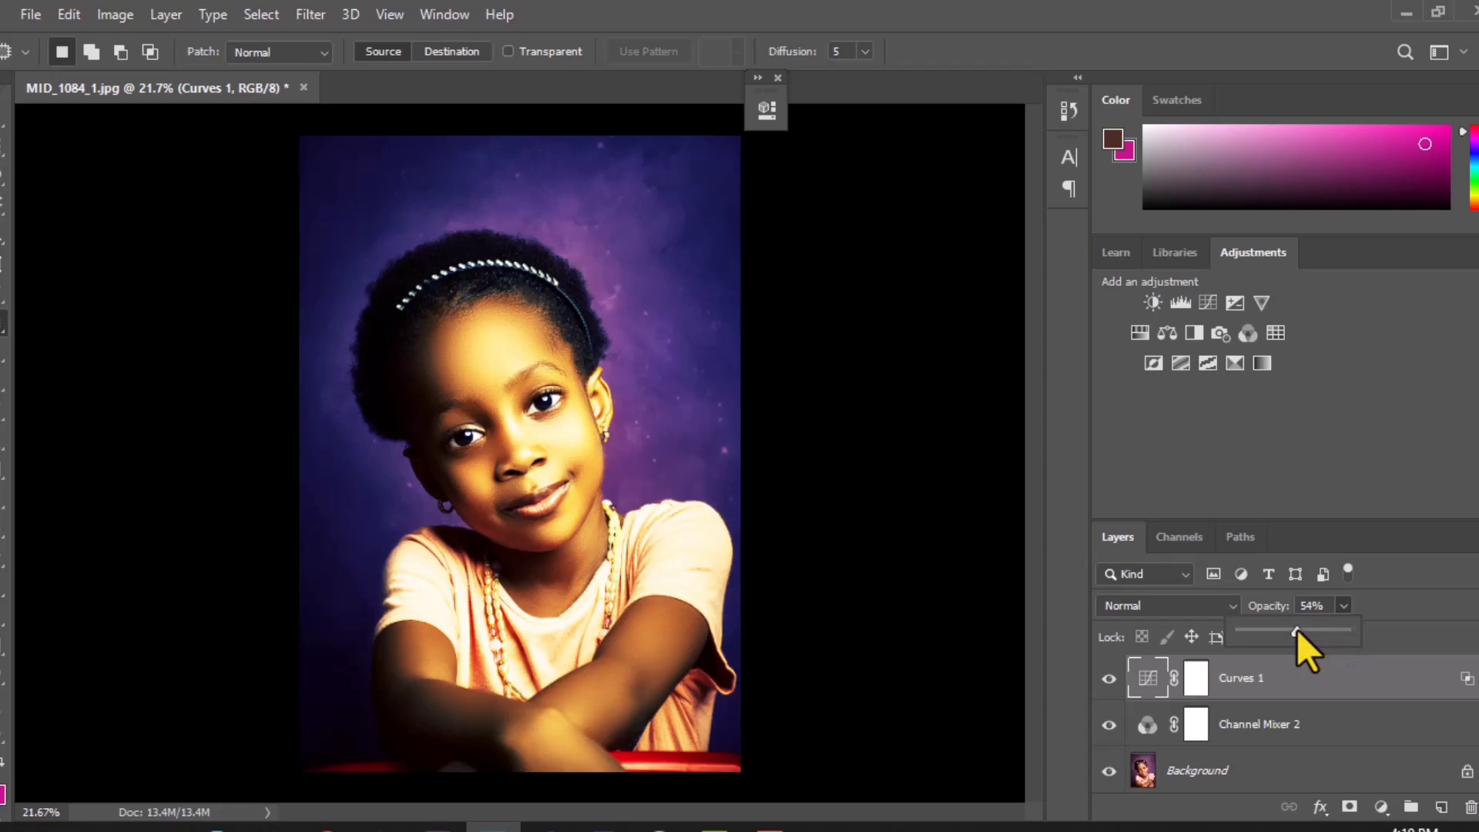
click(1109, 678)
click(1109, 679)
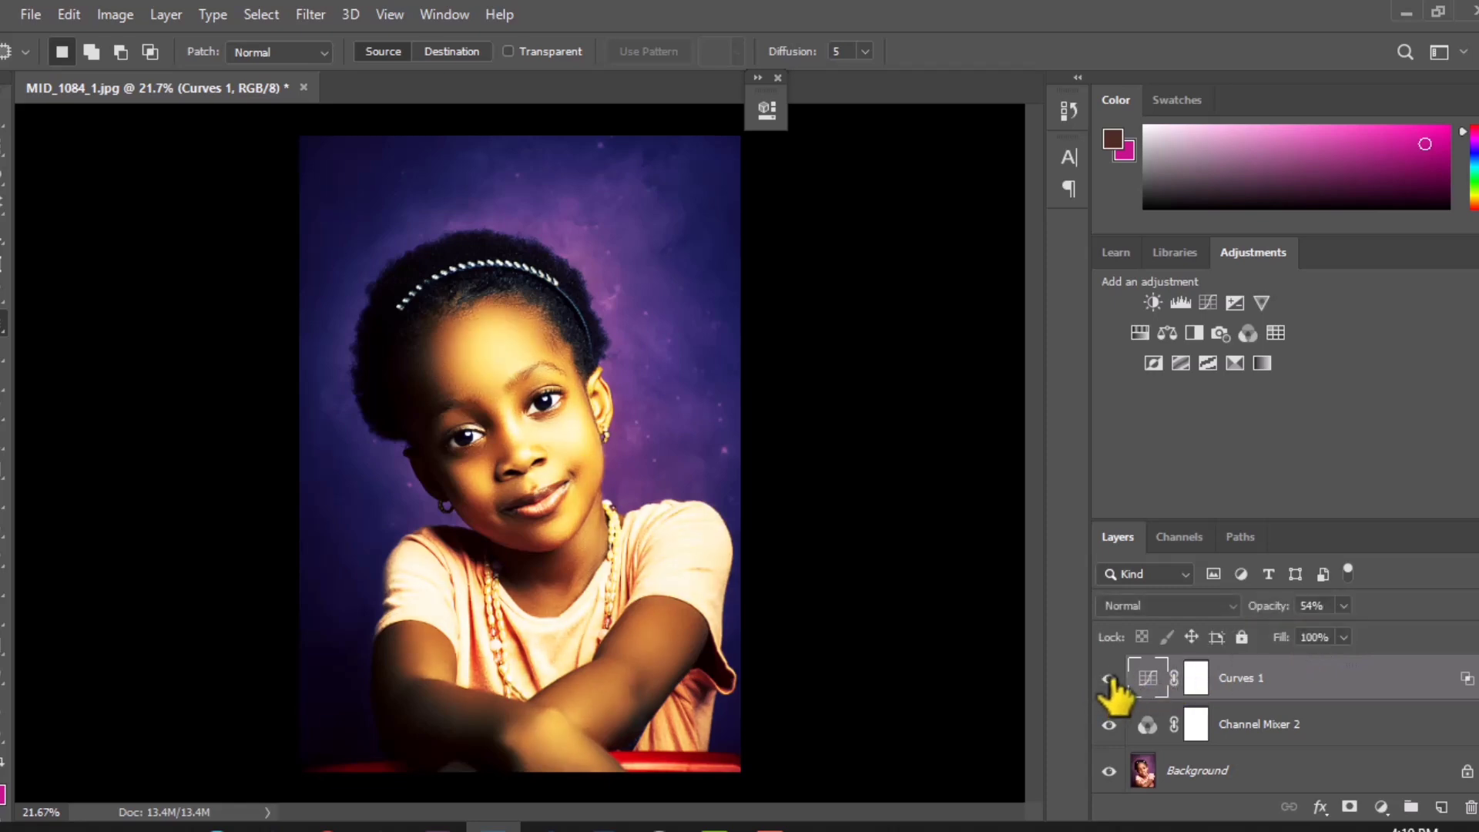
click(1341, 608)
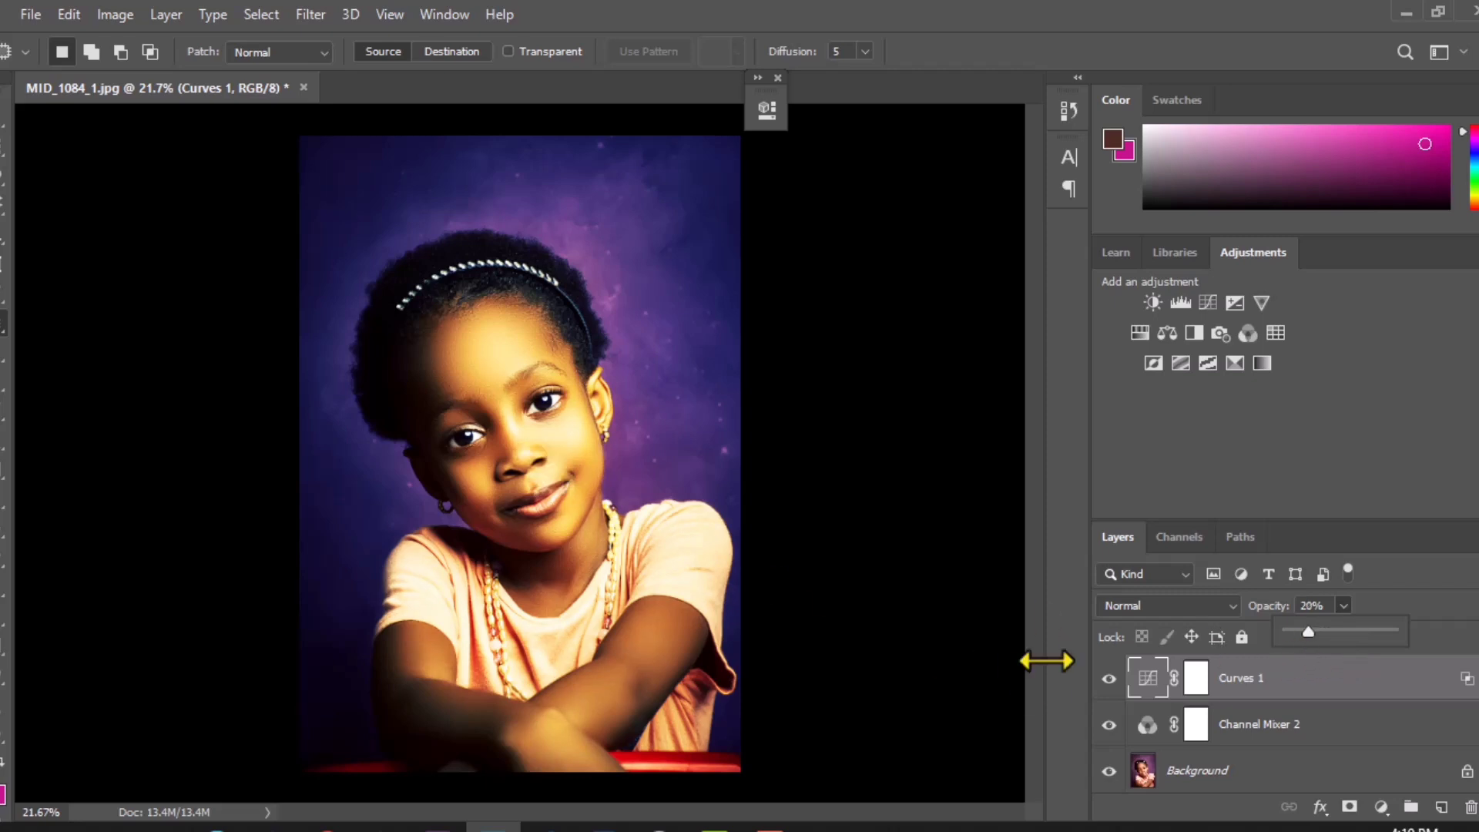
click(1111, 682)
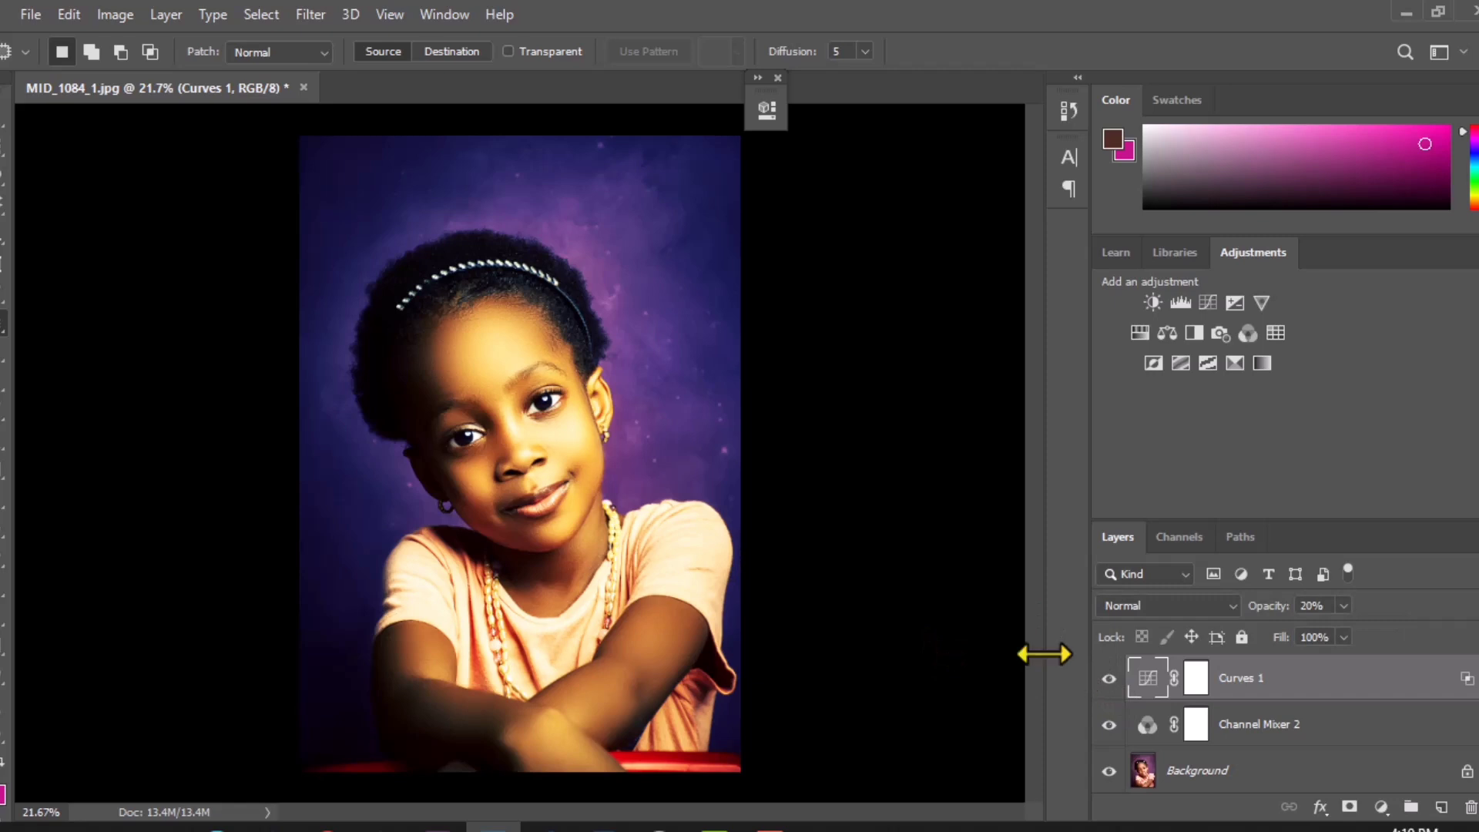
Step: Group the Curves 1 and Channel Mixer 2 layers and compare the portrait with the group hidden and shown
shift+click(1339, 740)
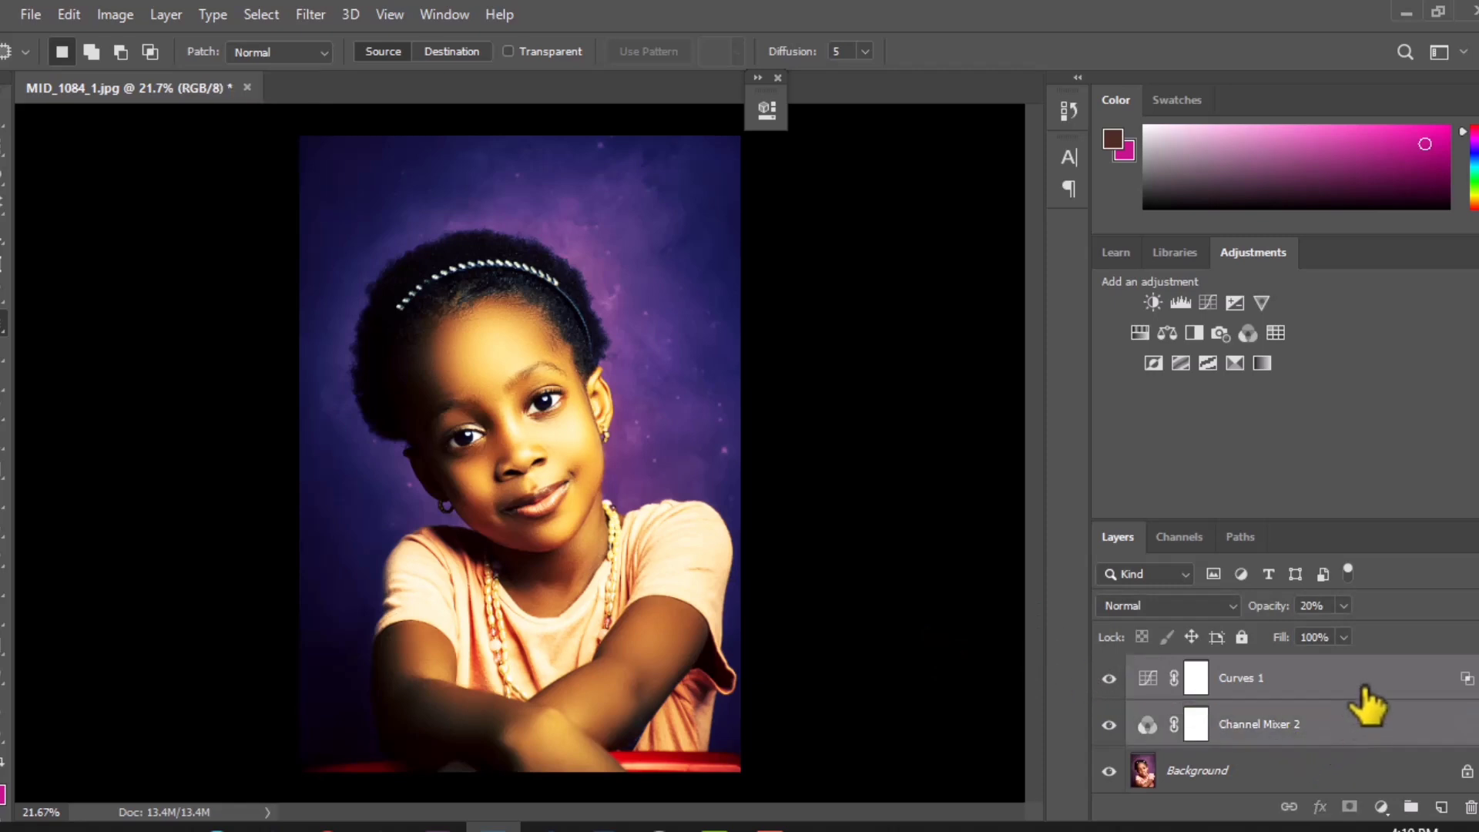
drag(1344, 728, 1410, 806)
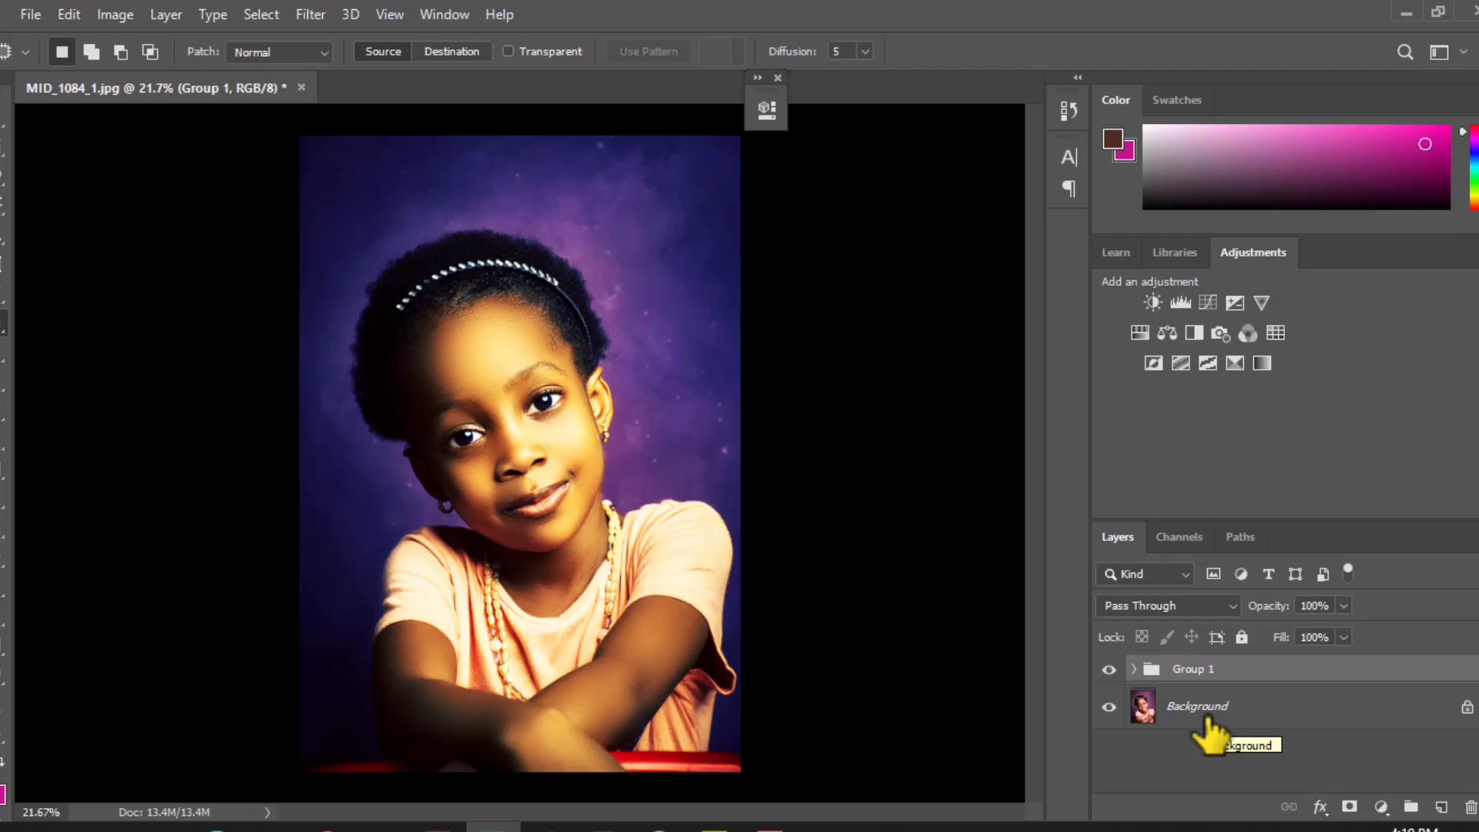
click(1108, 669)
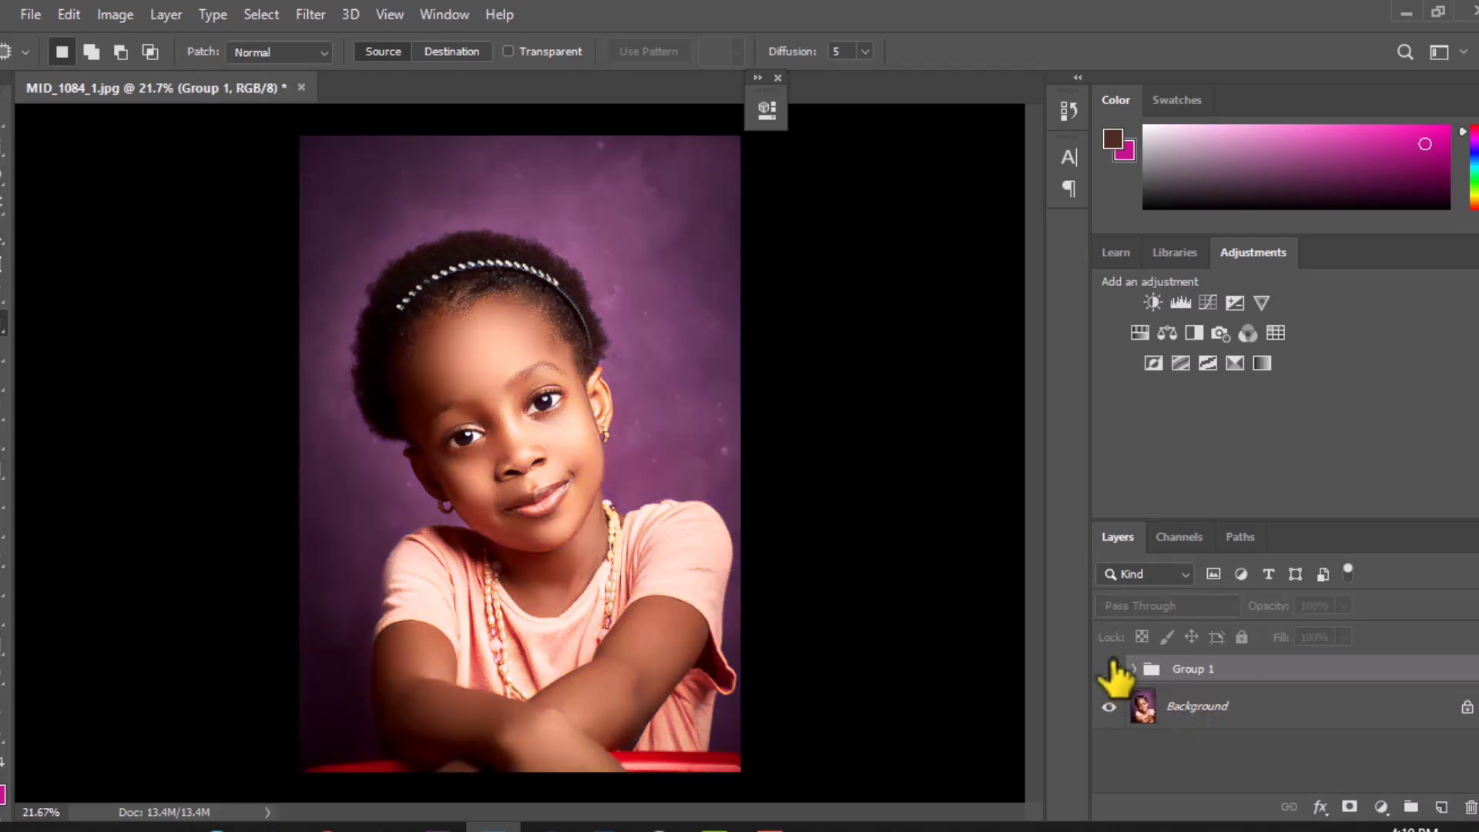
click(1109, 668)
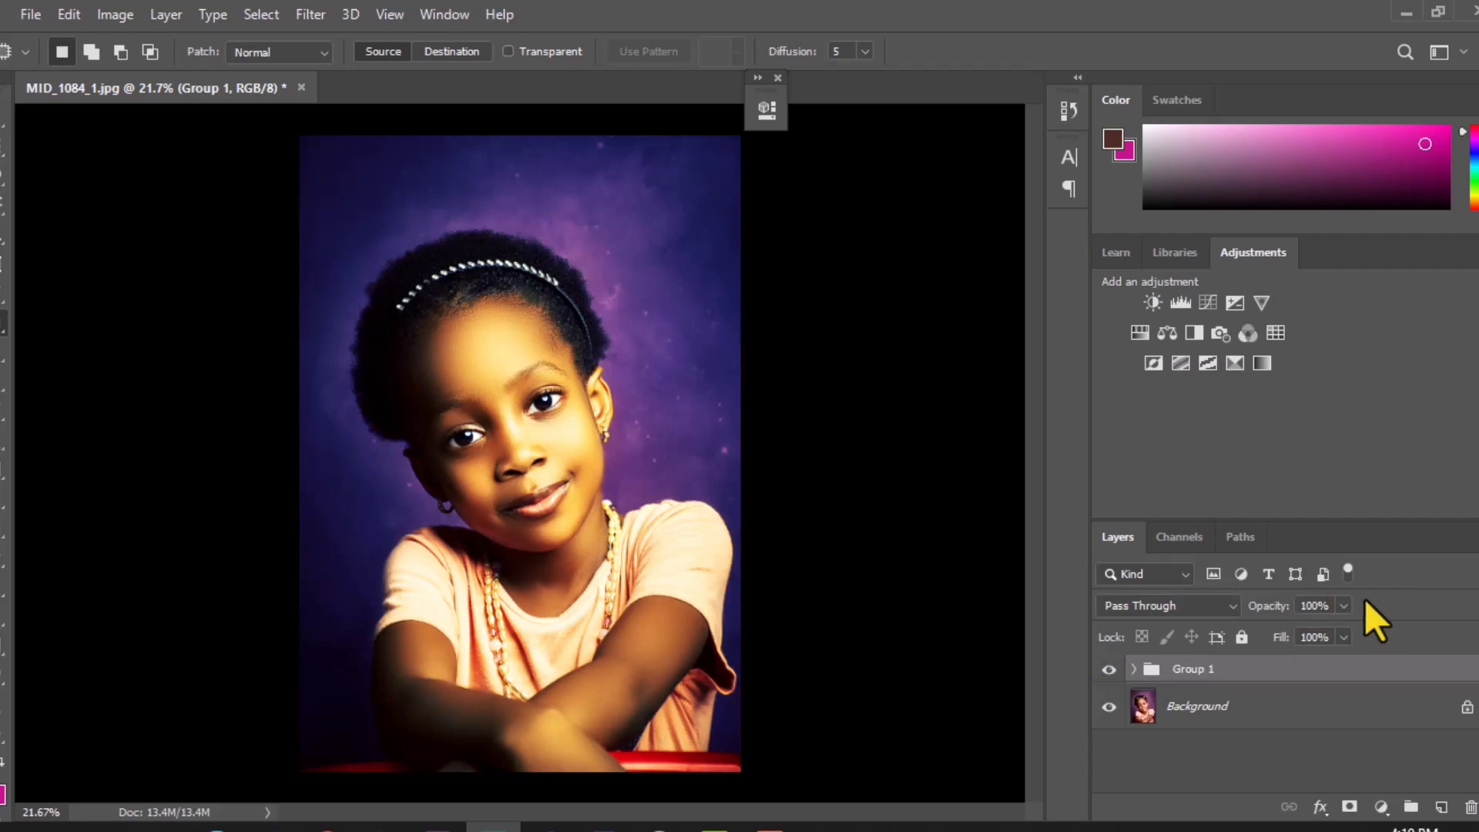
Step: Reduce the opacity of Group 1 to 80% and compare the portrait with the group hidden and shown
click(1343, 606)
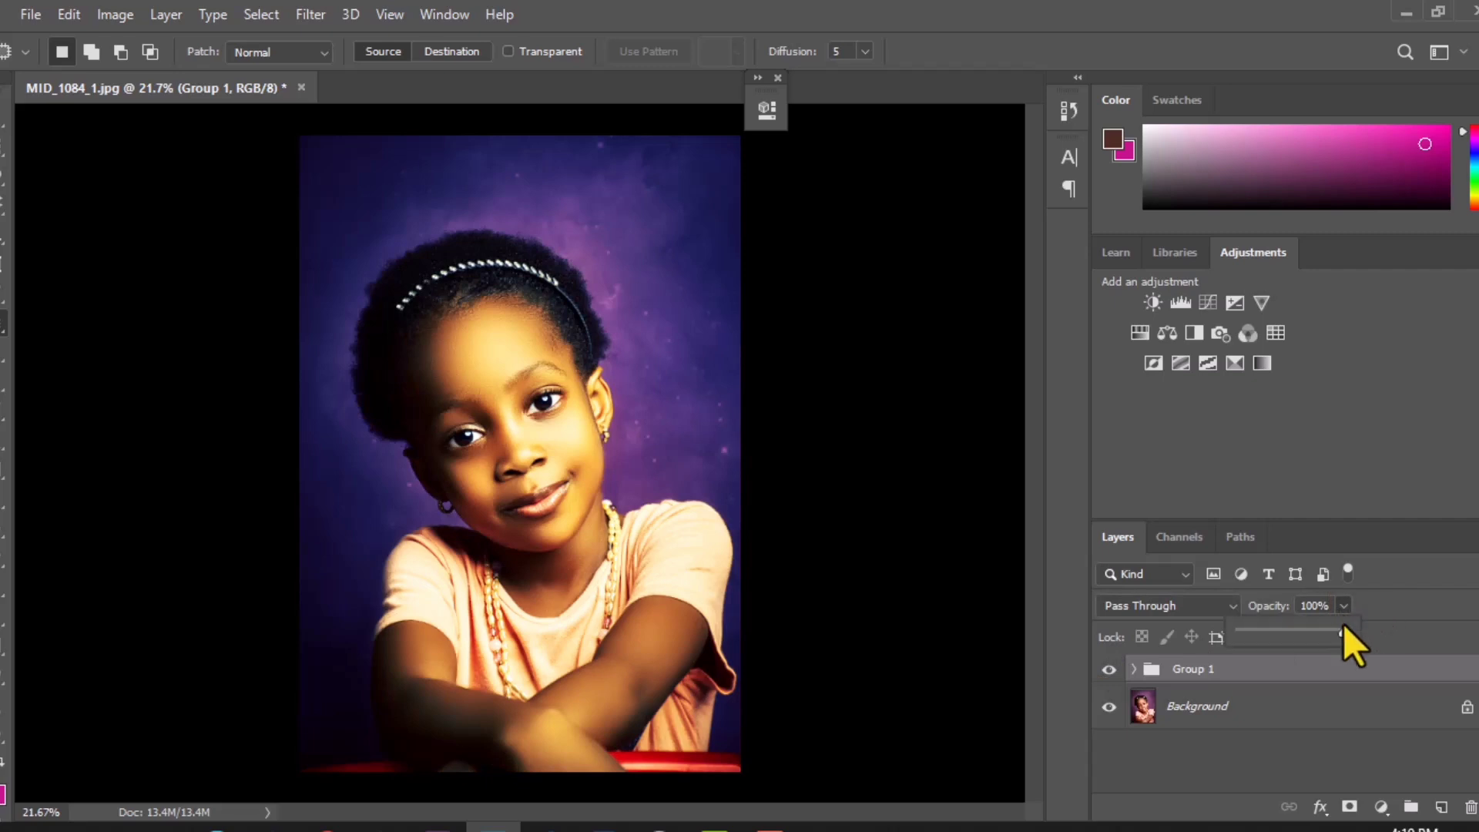
drag(1305, 635, 1300, 637)
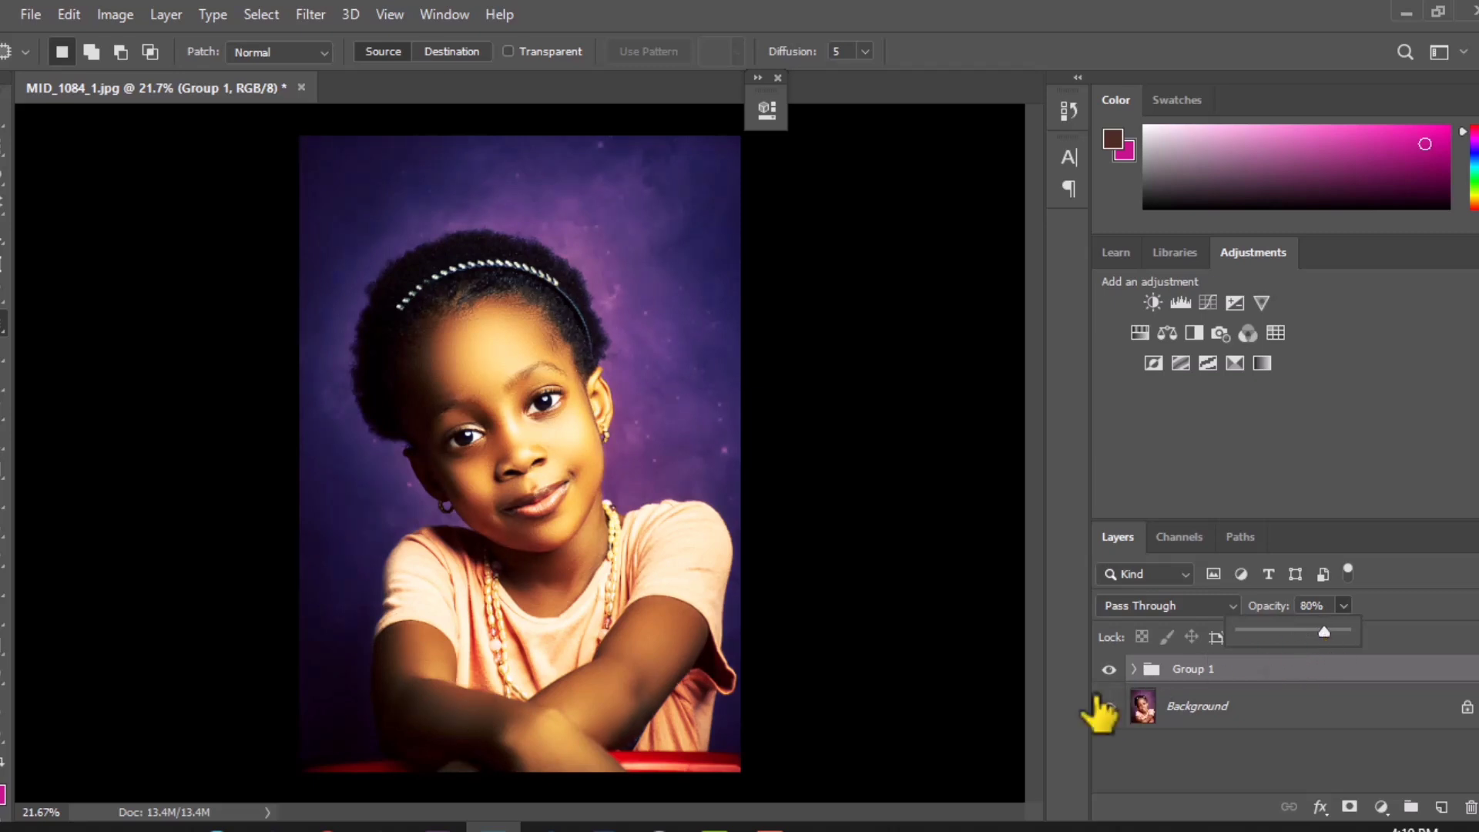
click(1108, 669)
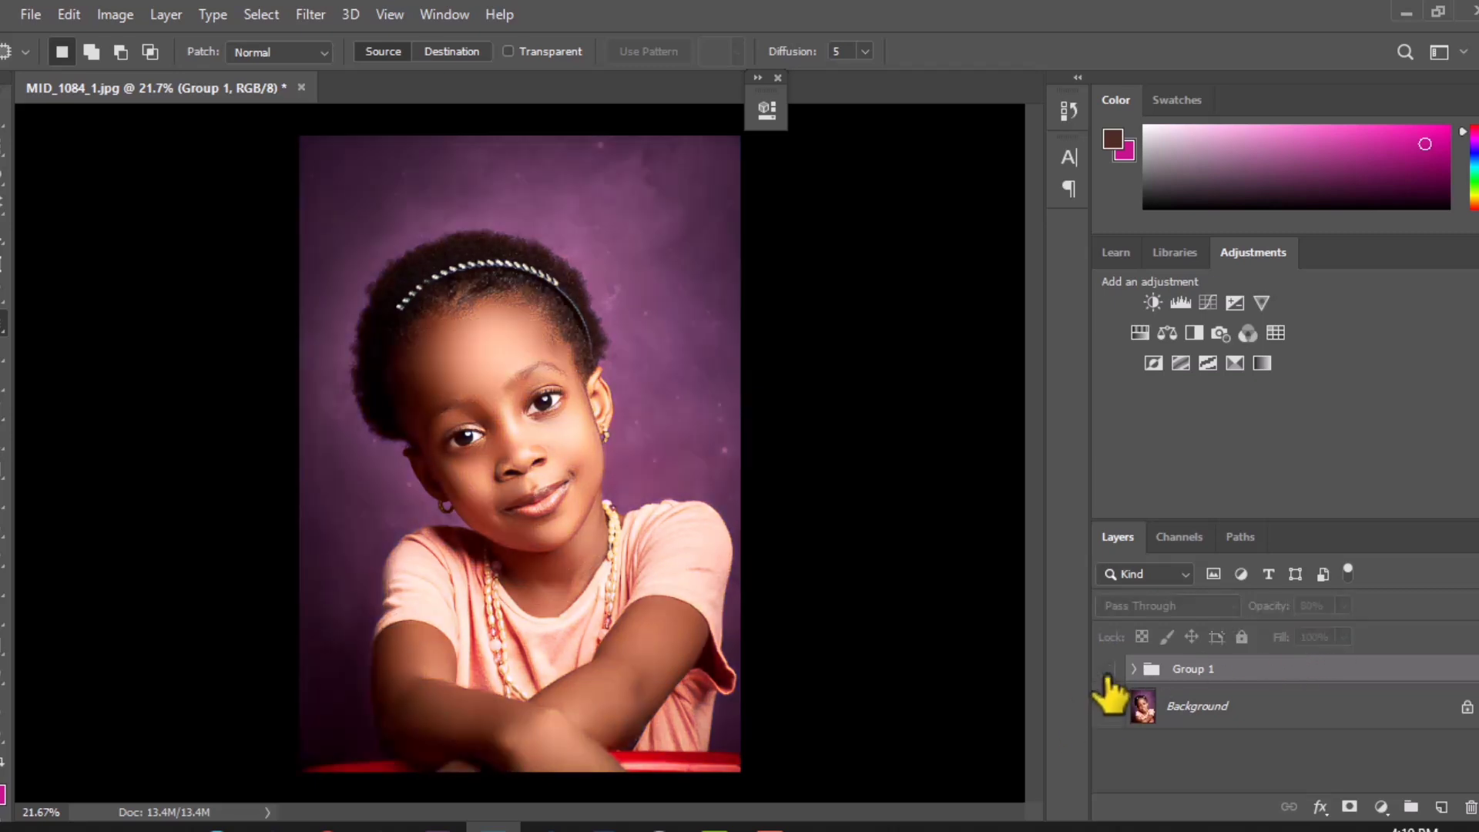
click(1108, 669)
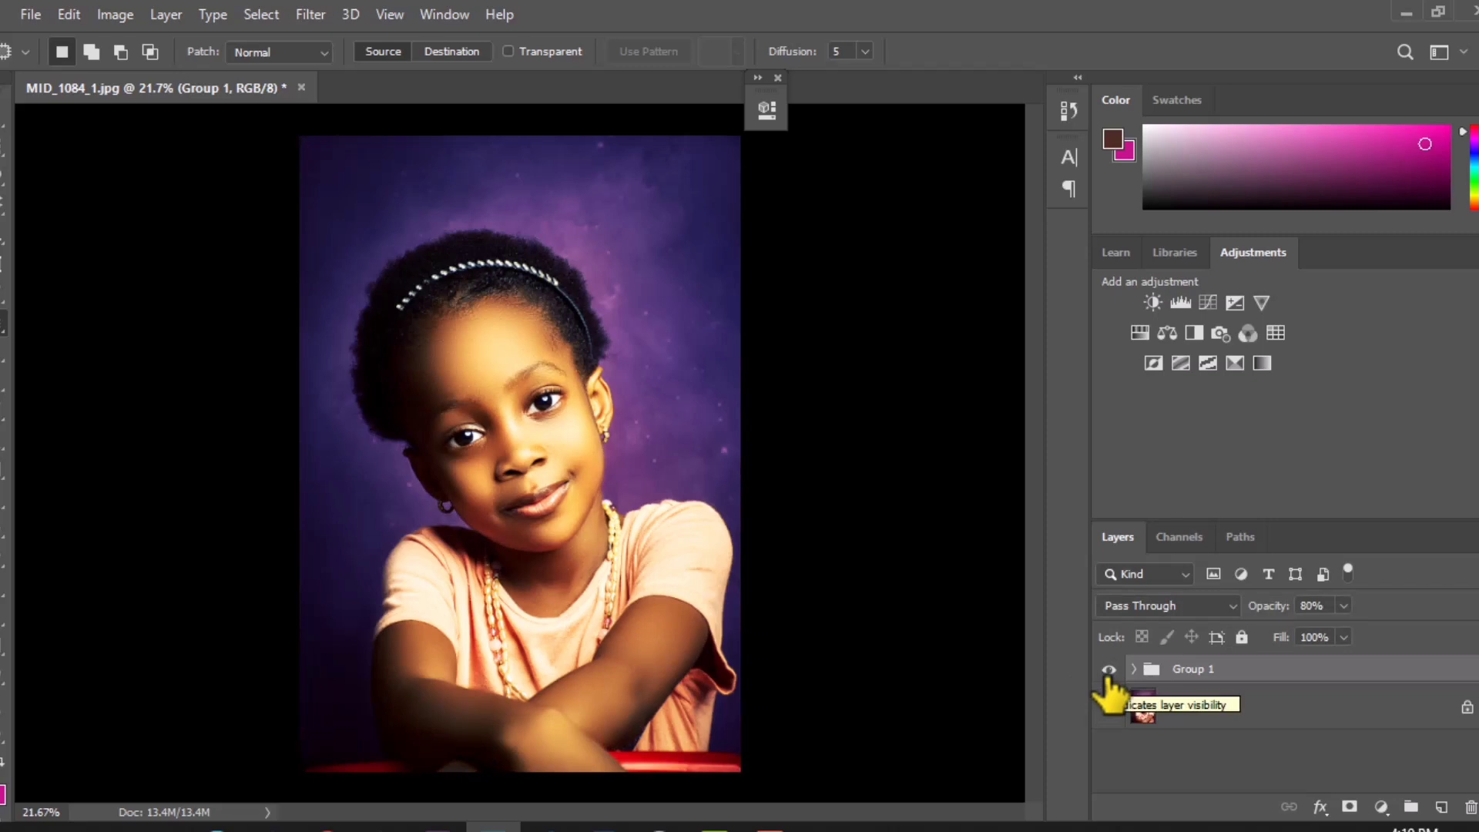
click(1108, 670)
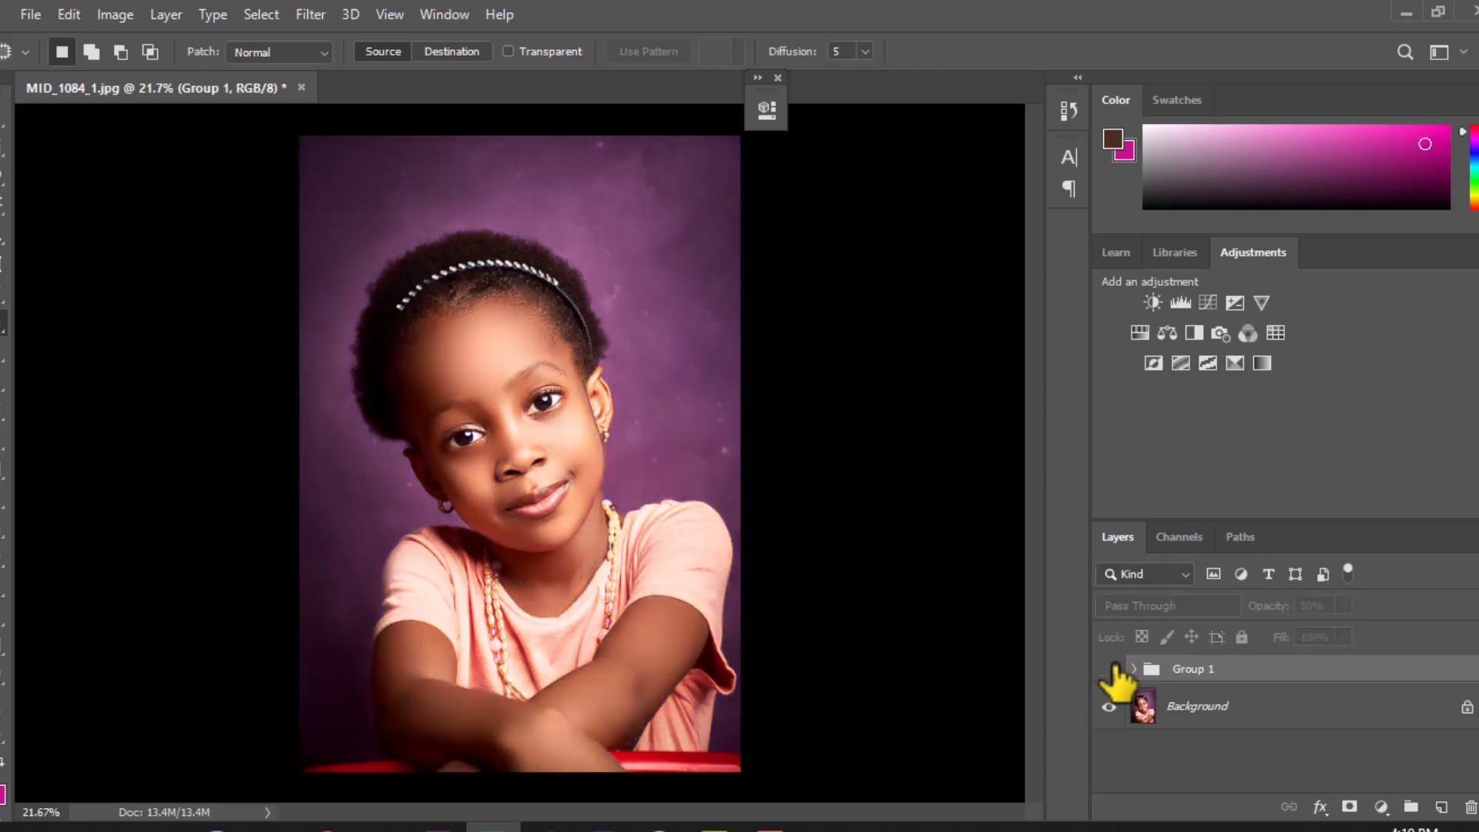
click(1108, 670)
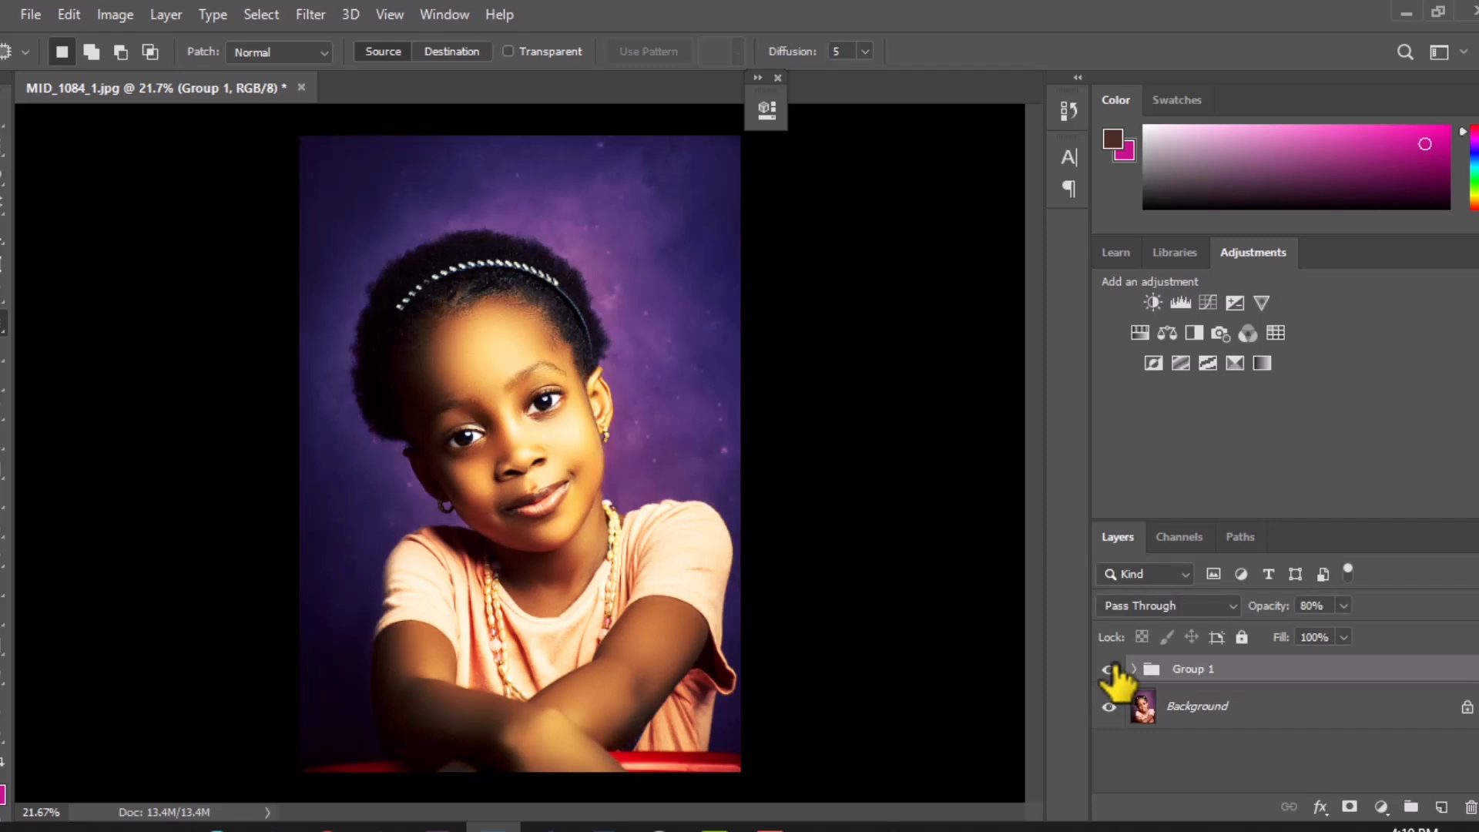